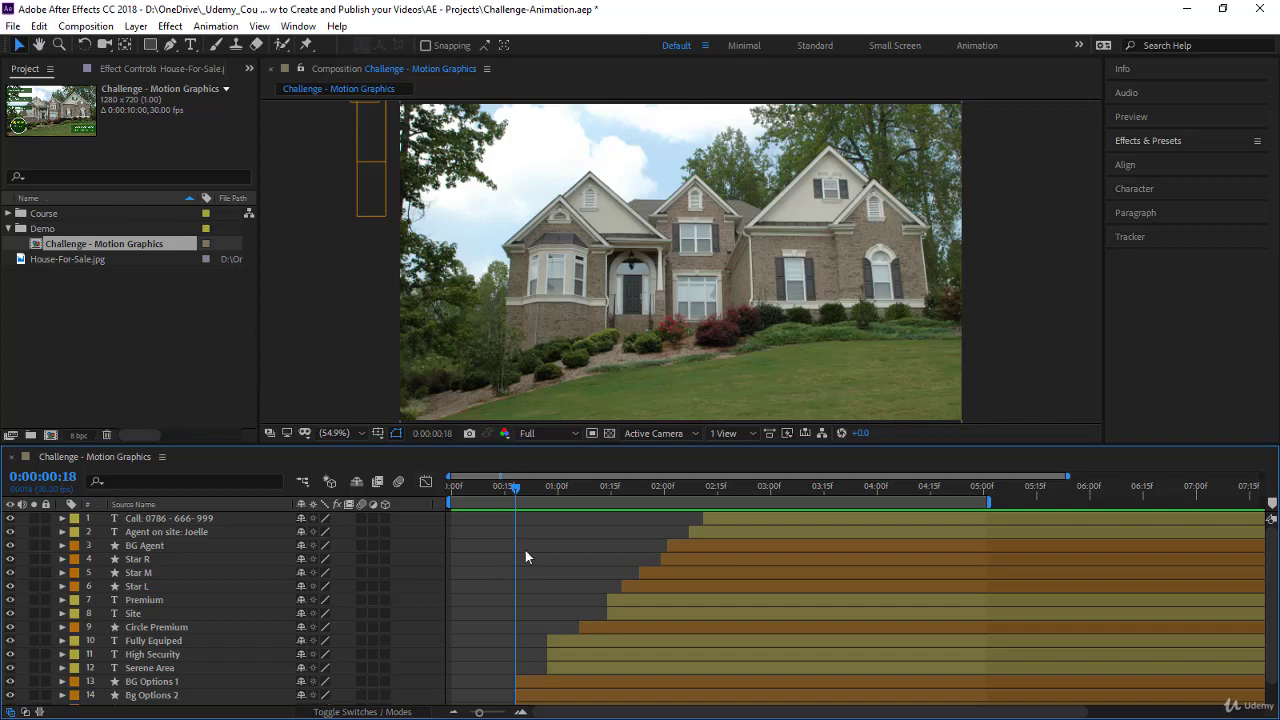
- Add the Challenge - Motion Graphics composition to the Render Queue from the Composition menu
click(86, 26)
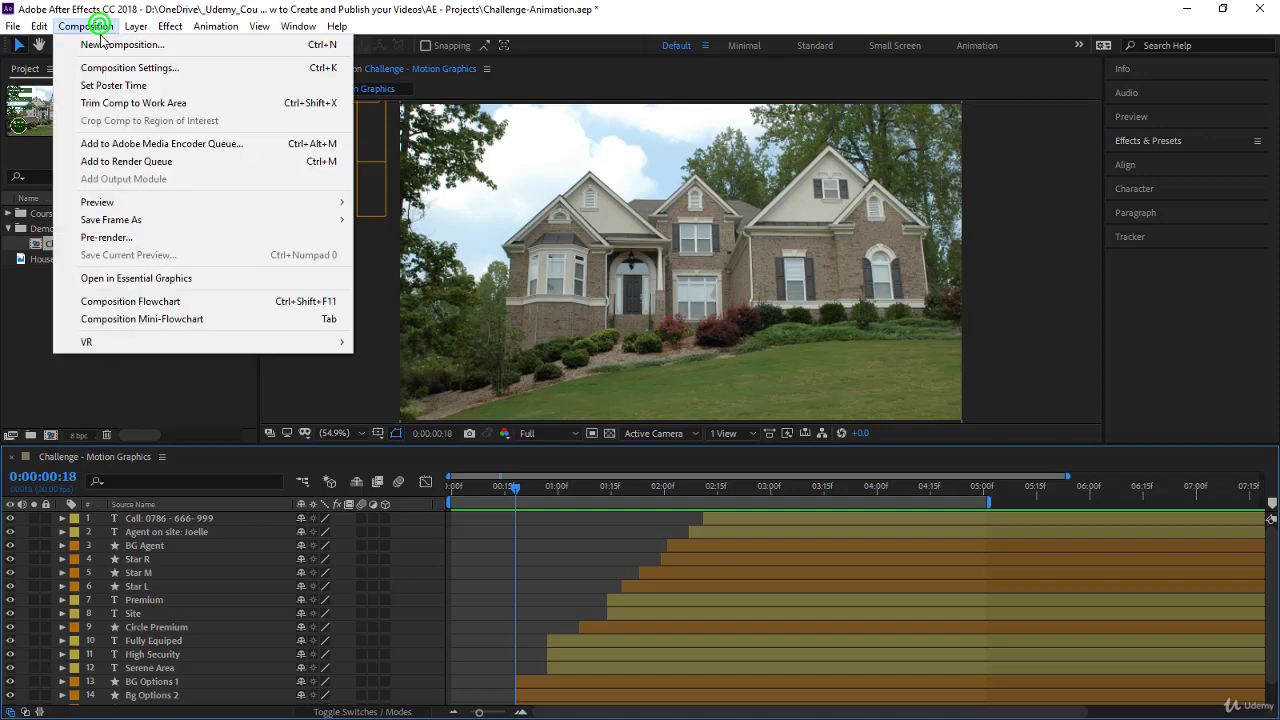
click(135, 165)
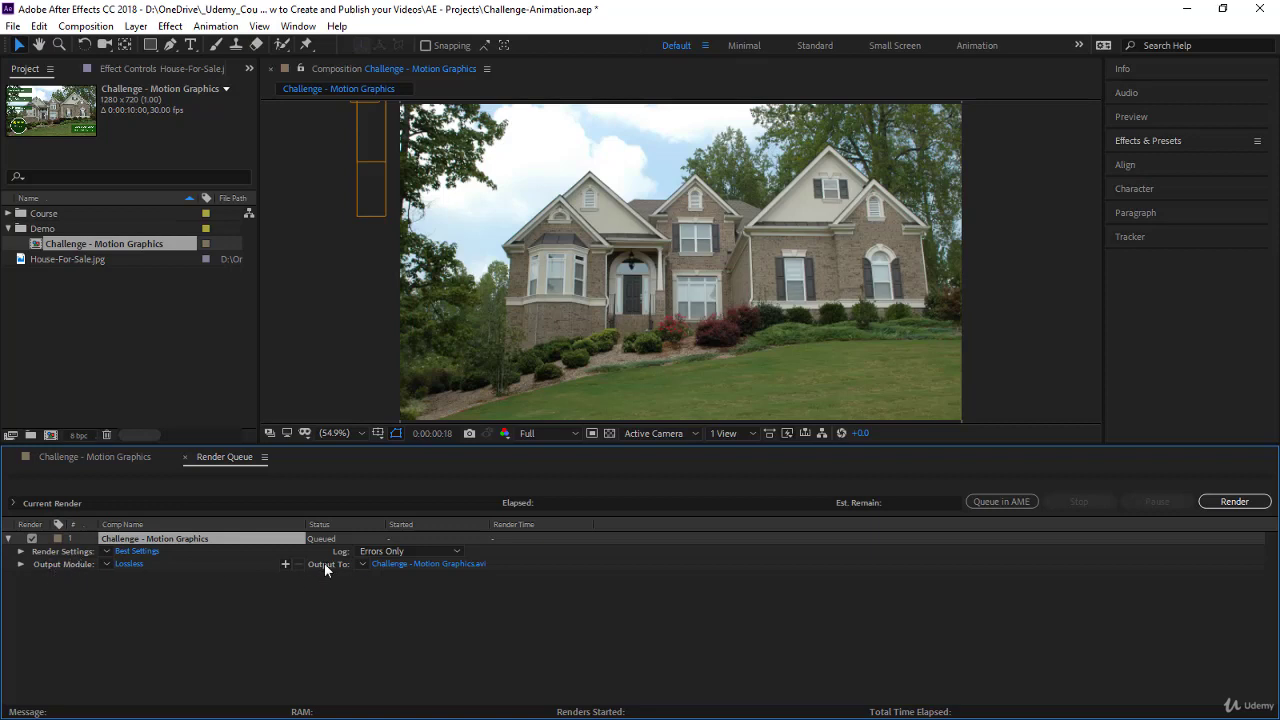
- Open the Best Settings render settings and keep Quality at Best
click(132, 551)
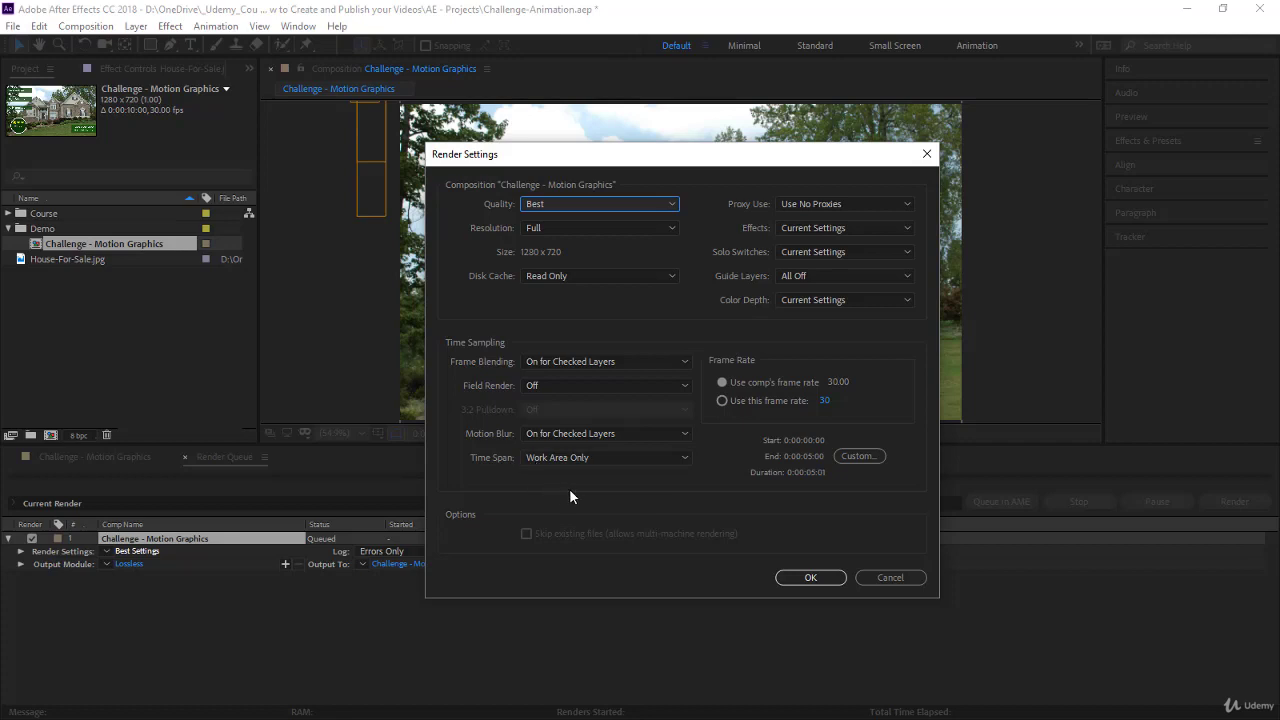
click(536, 206)
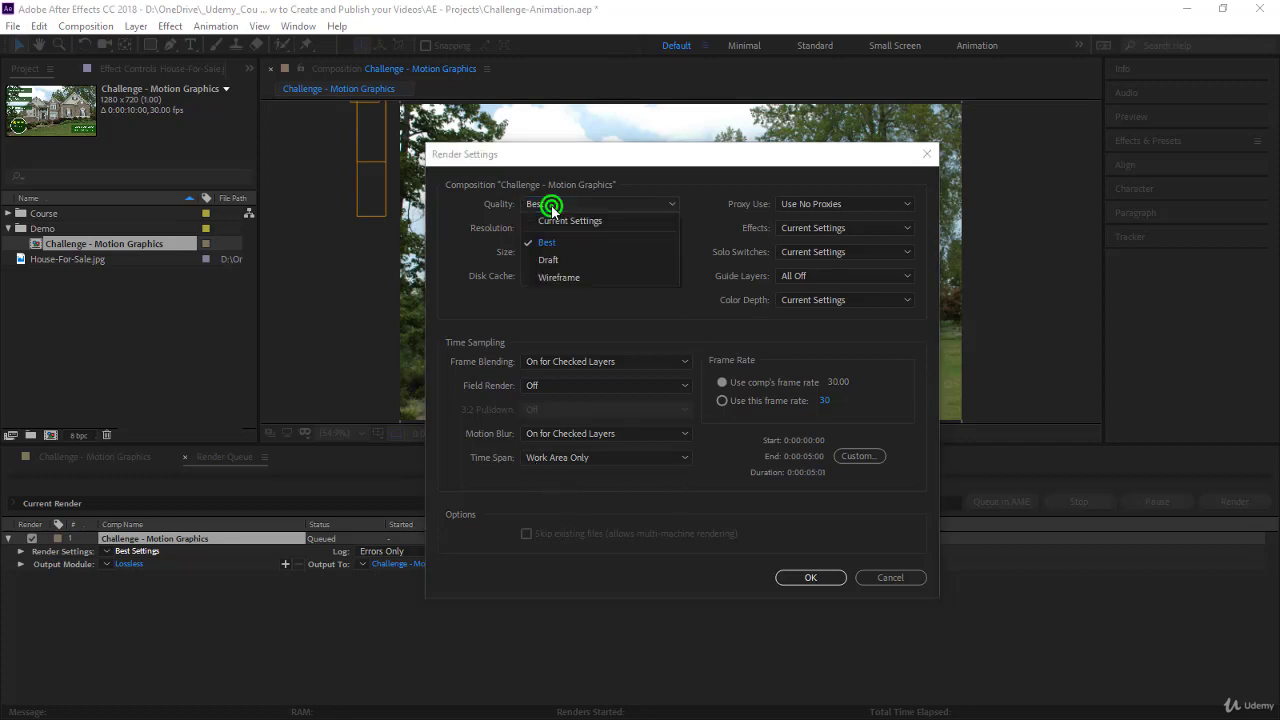
click(581, 310)
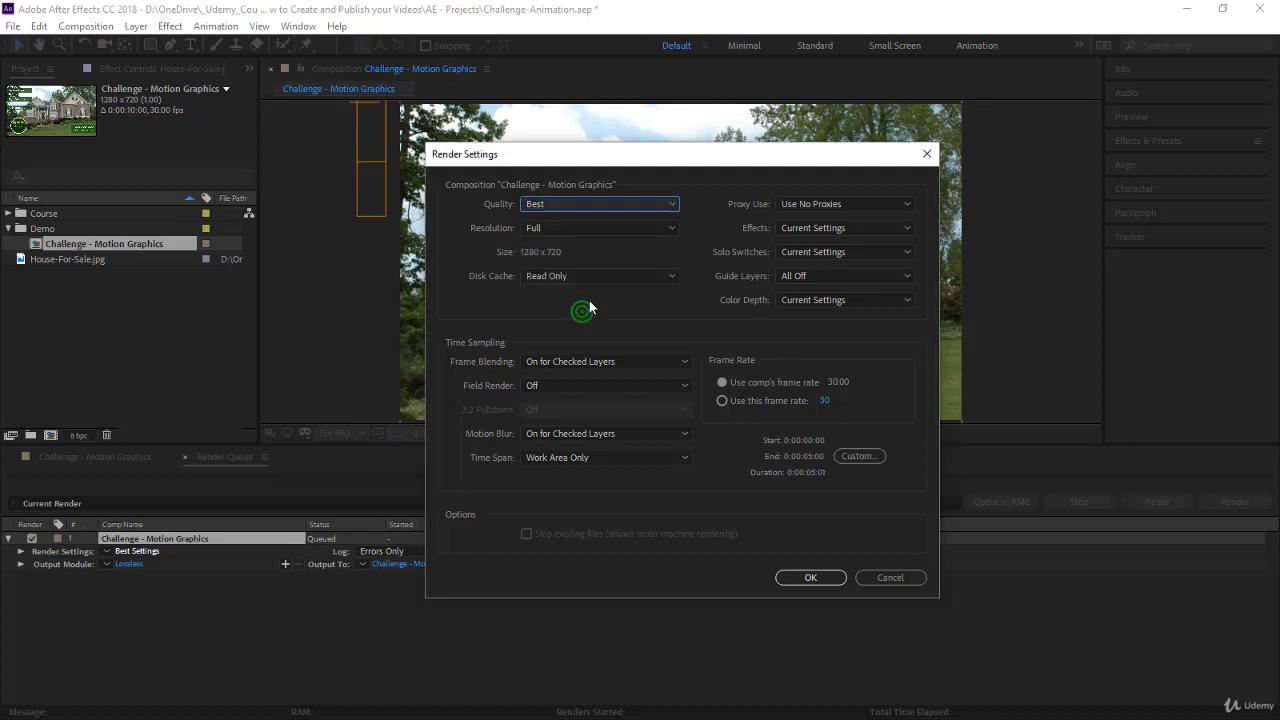
- Try Half and Quarter render resolution, then set it back to Full
click(551, 228)
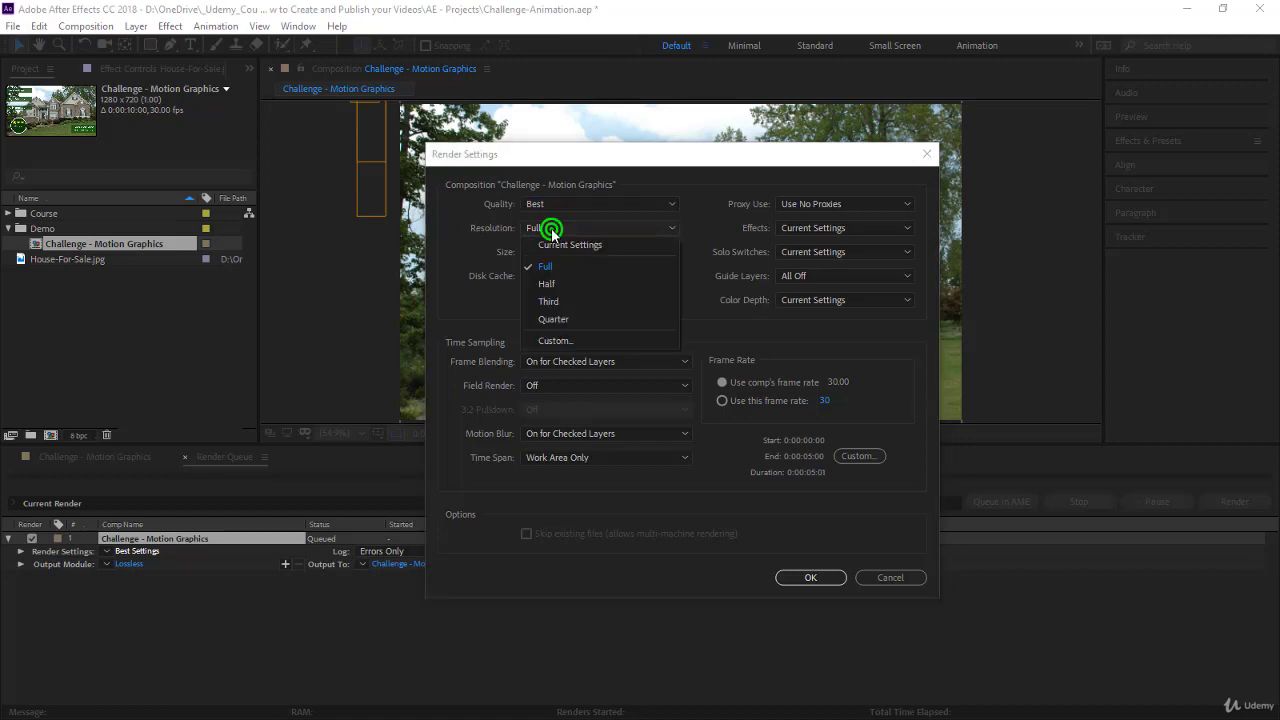
click(561, 285)
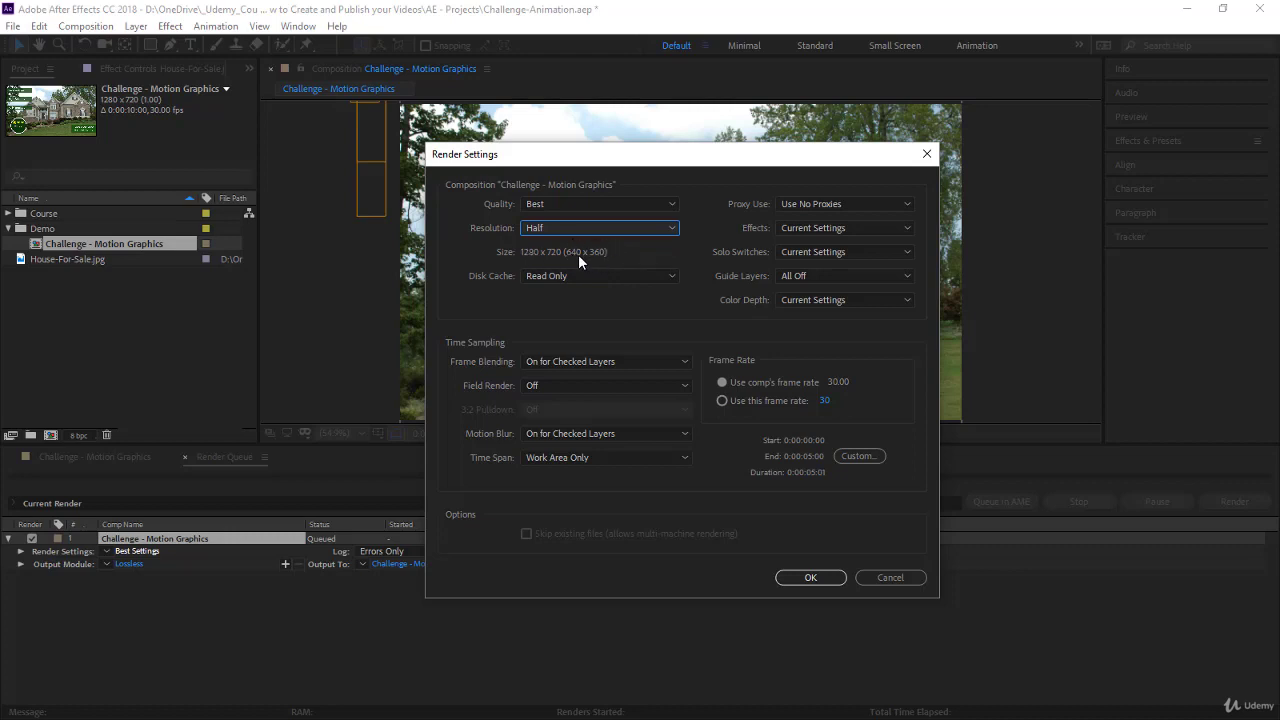
click(601, 228)
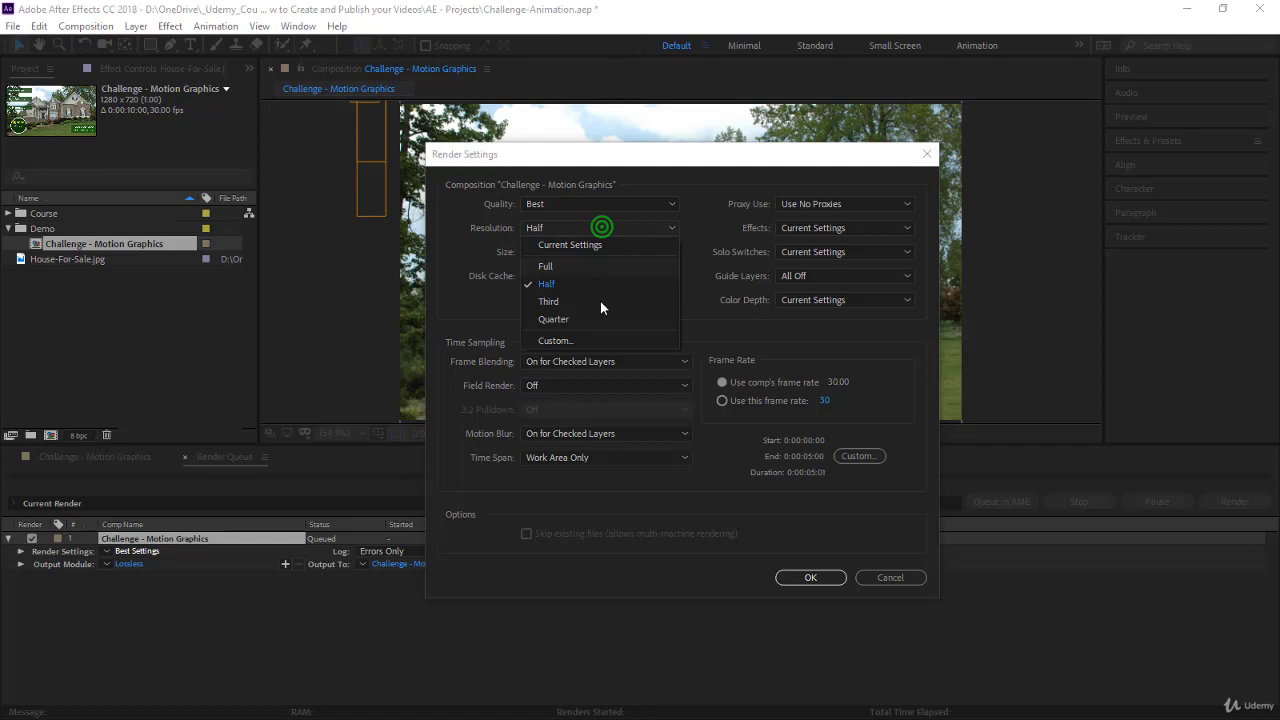
click(591, 315)
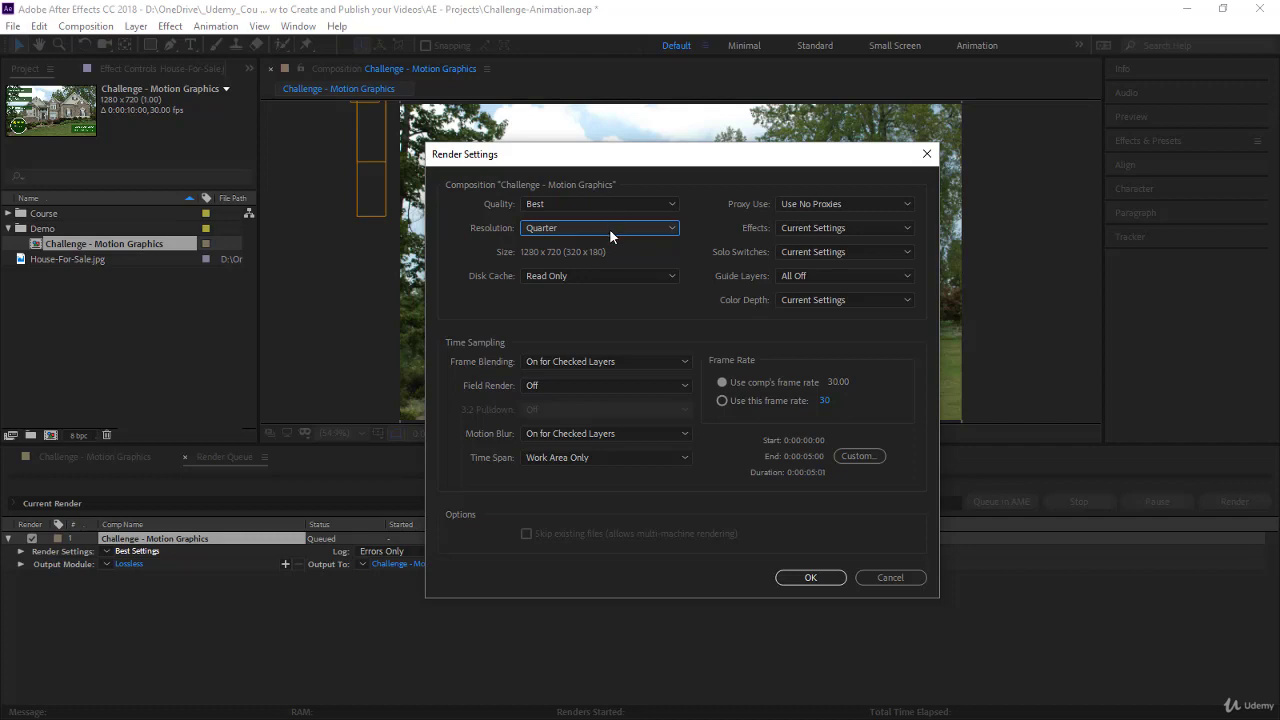
click(610, 228)
click(600, 265)
click(592, 229)
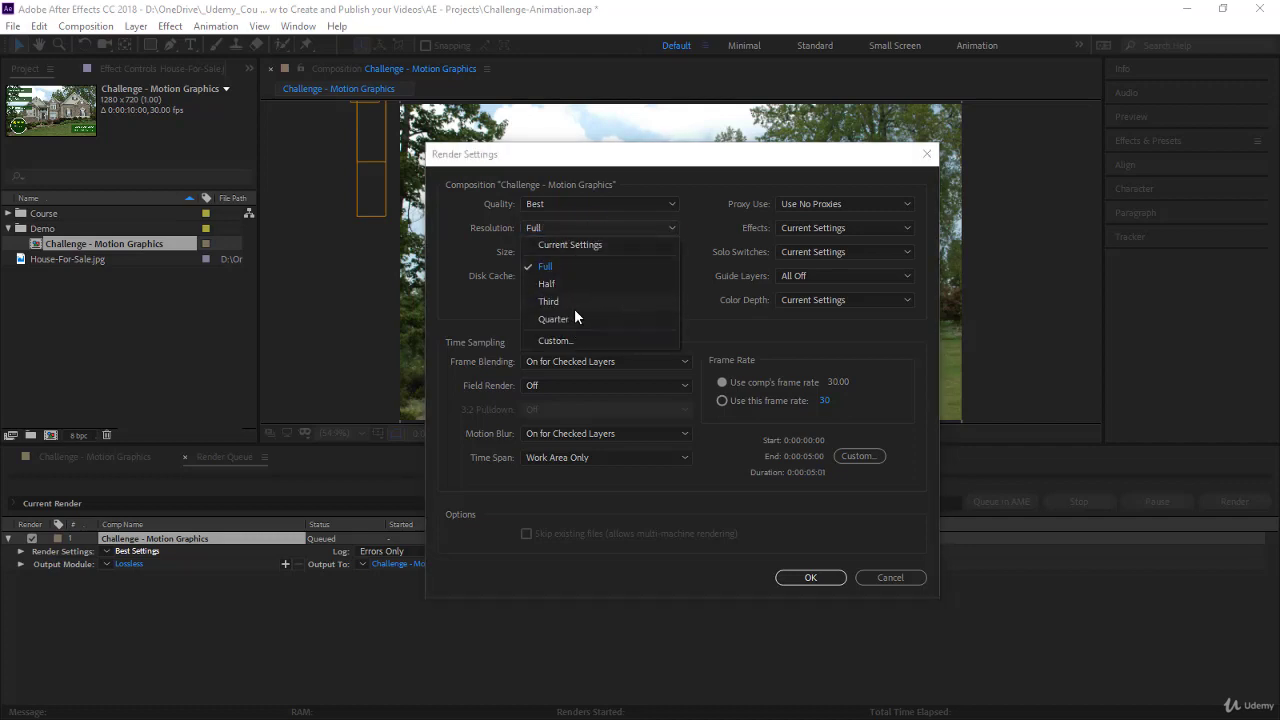
click(495, 305)
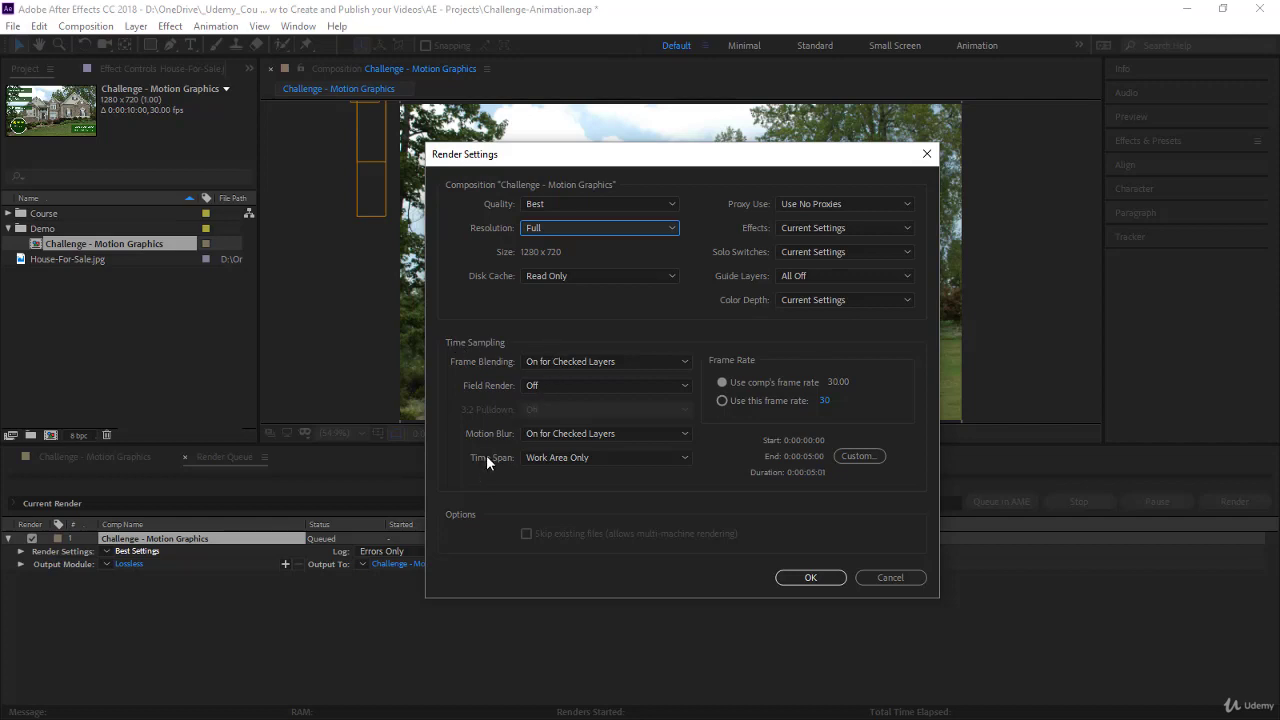
- Keep Time Span at Work Area Only and confirm the render settings
click(542, 460)
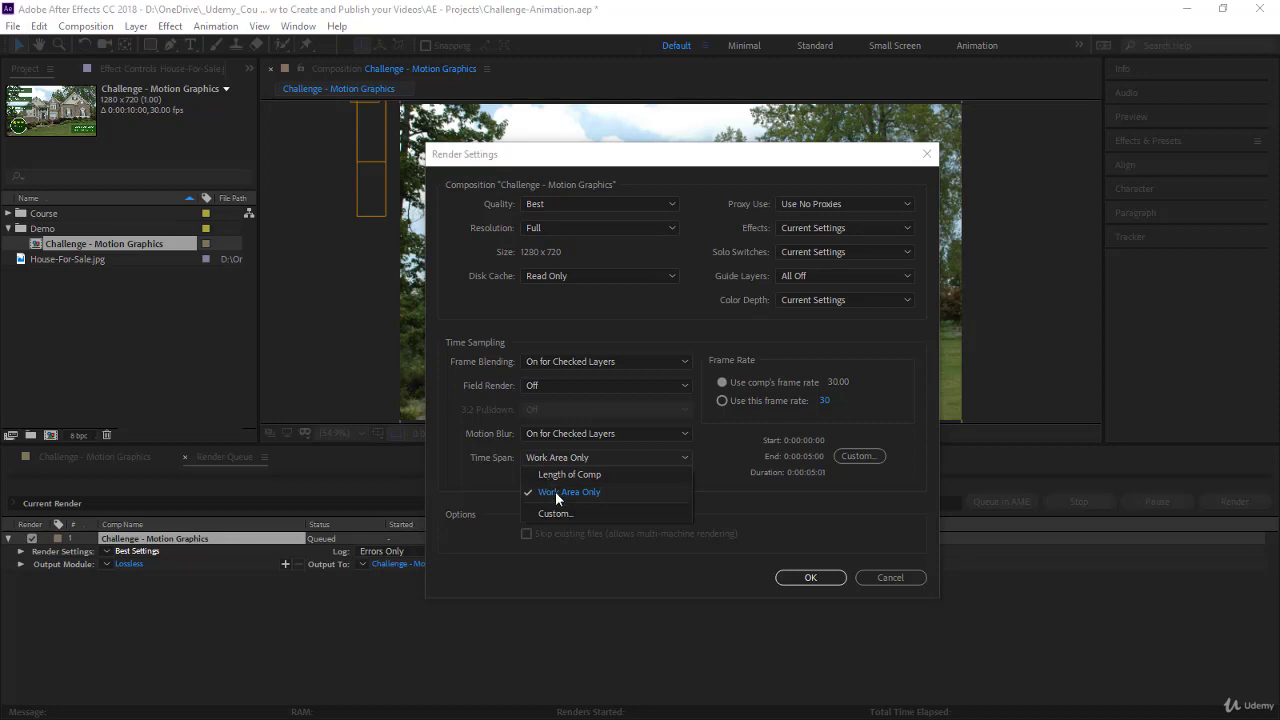
click(555, 491)
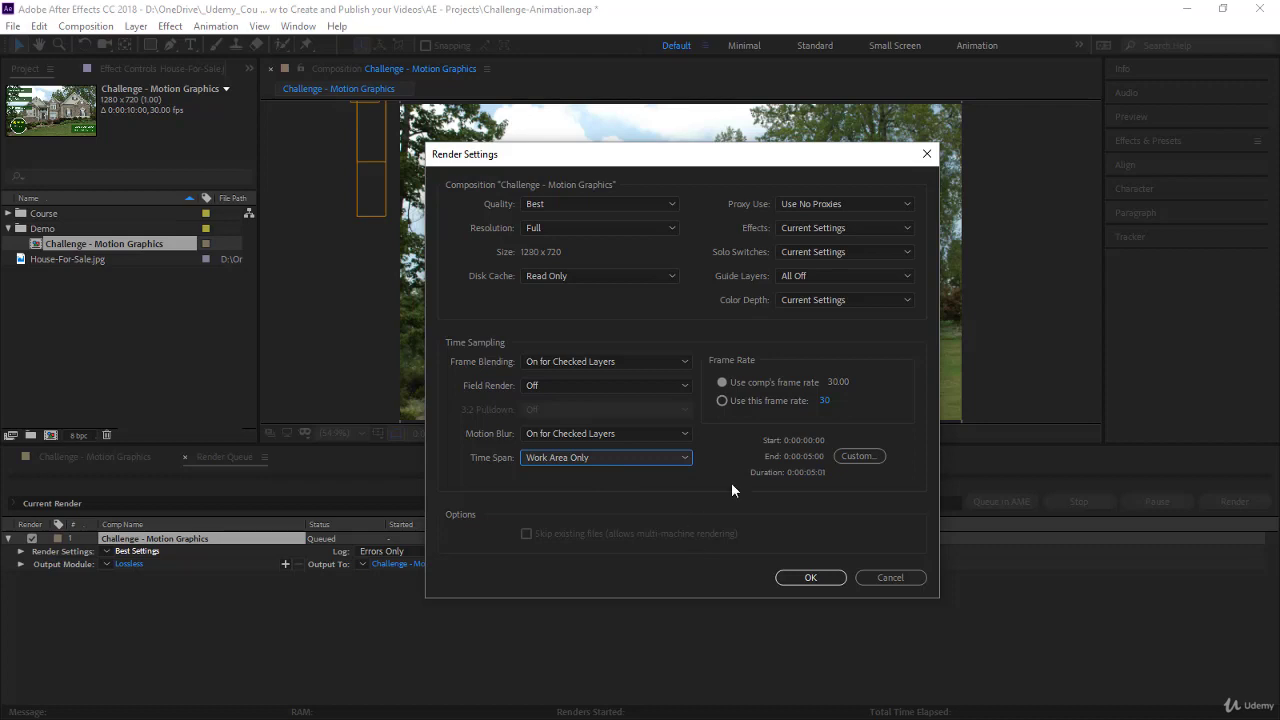
click(810, 578)
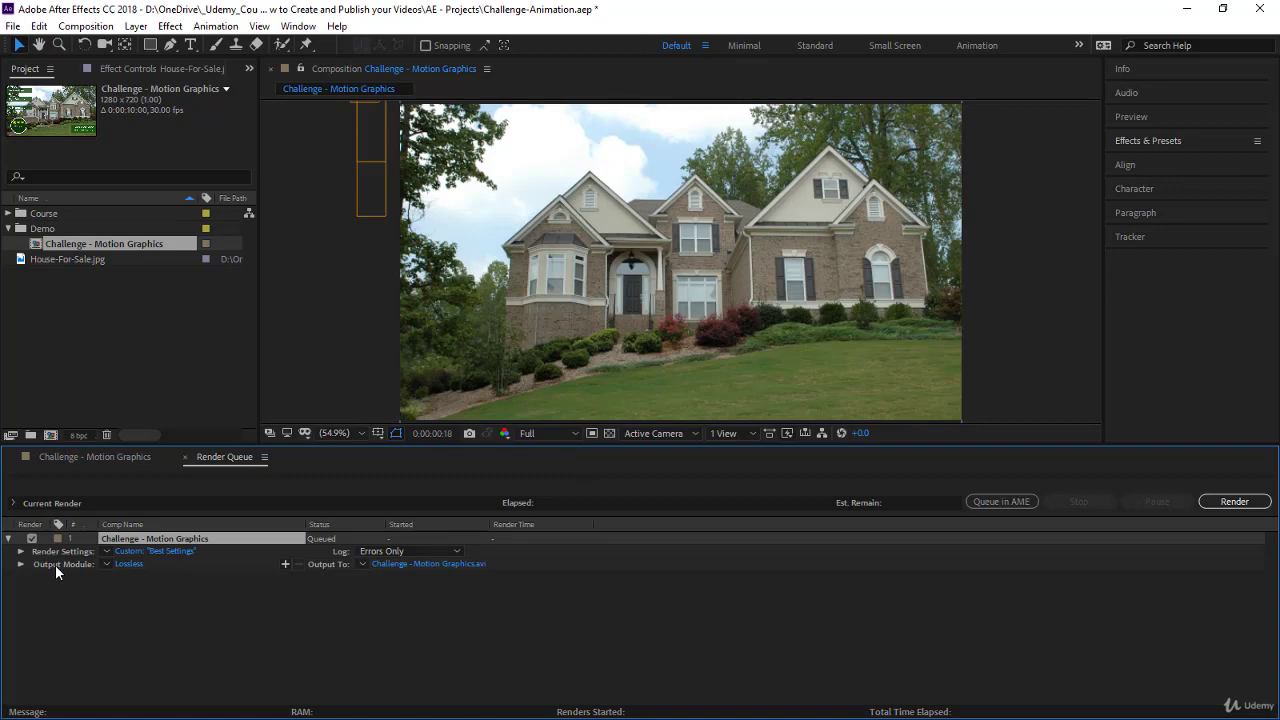
- Open the Lossless output module settings and keep the format at AVI
click(137, 565)
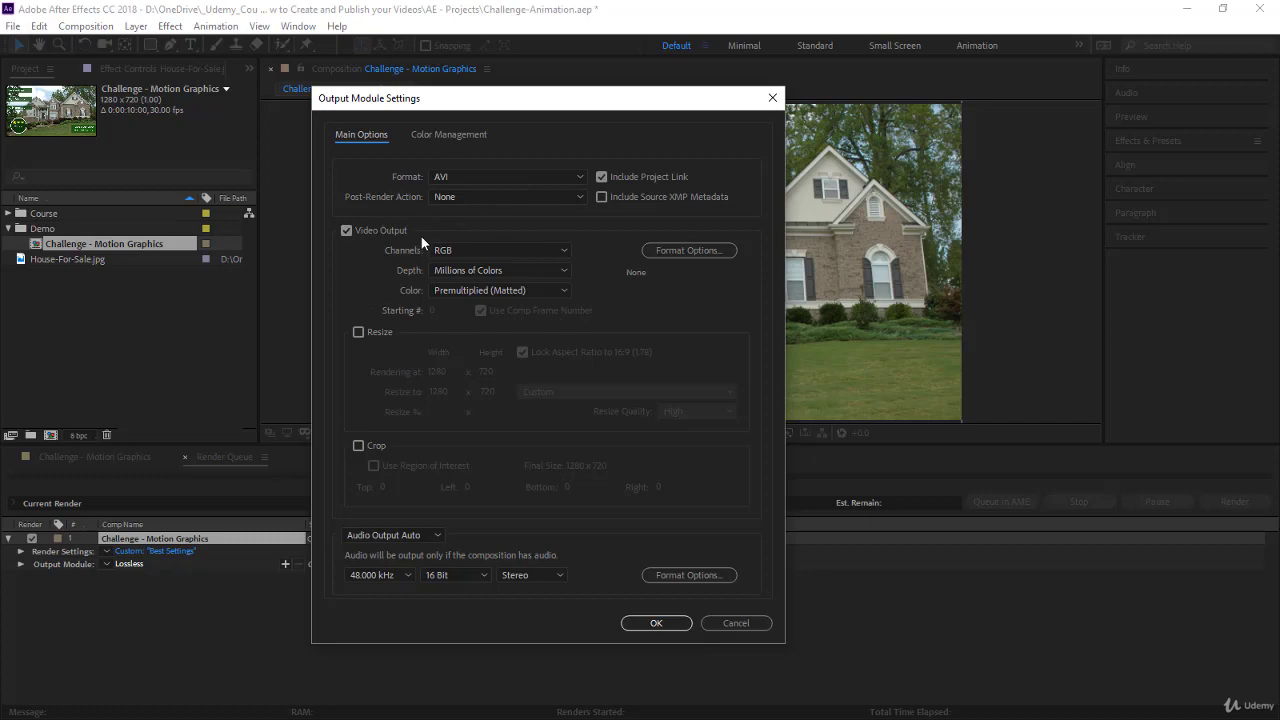
click(452, 179)
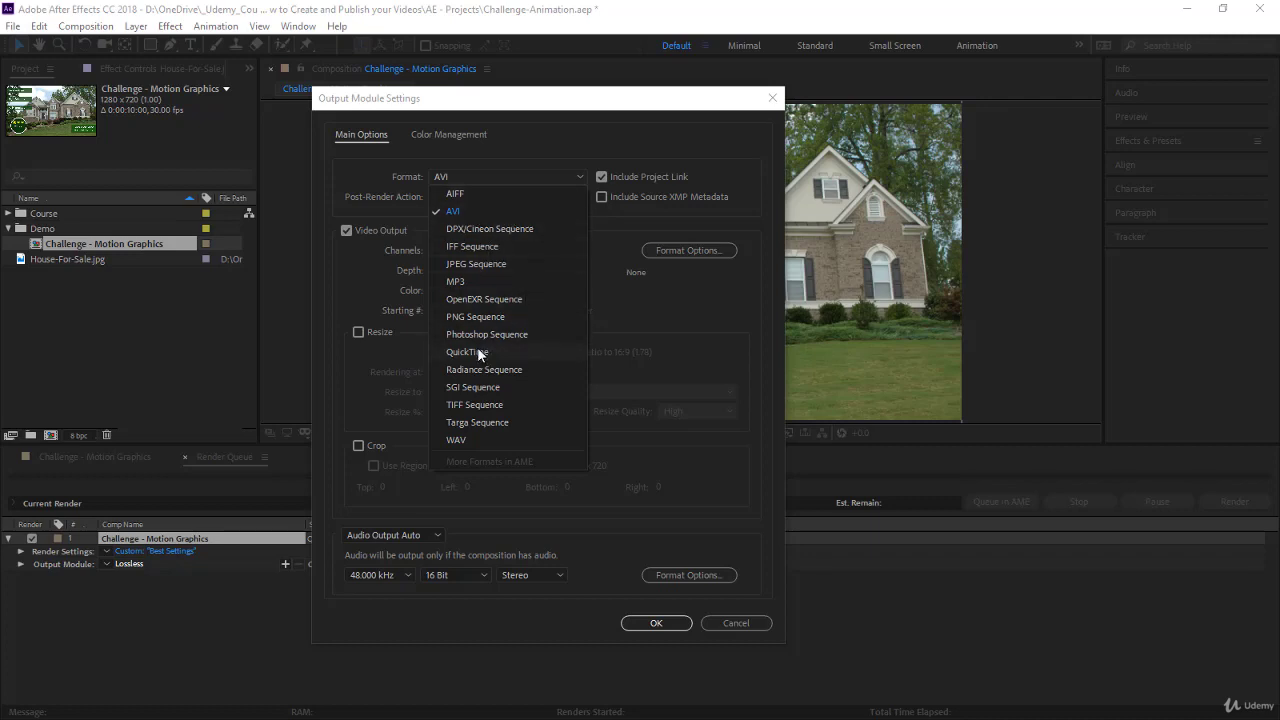
click(448, 207)
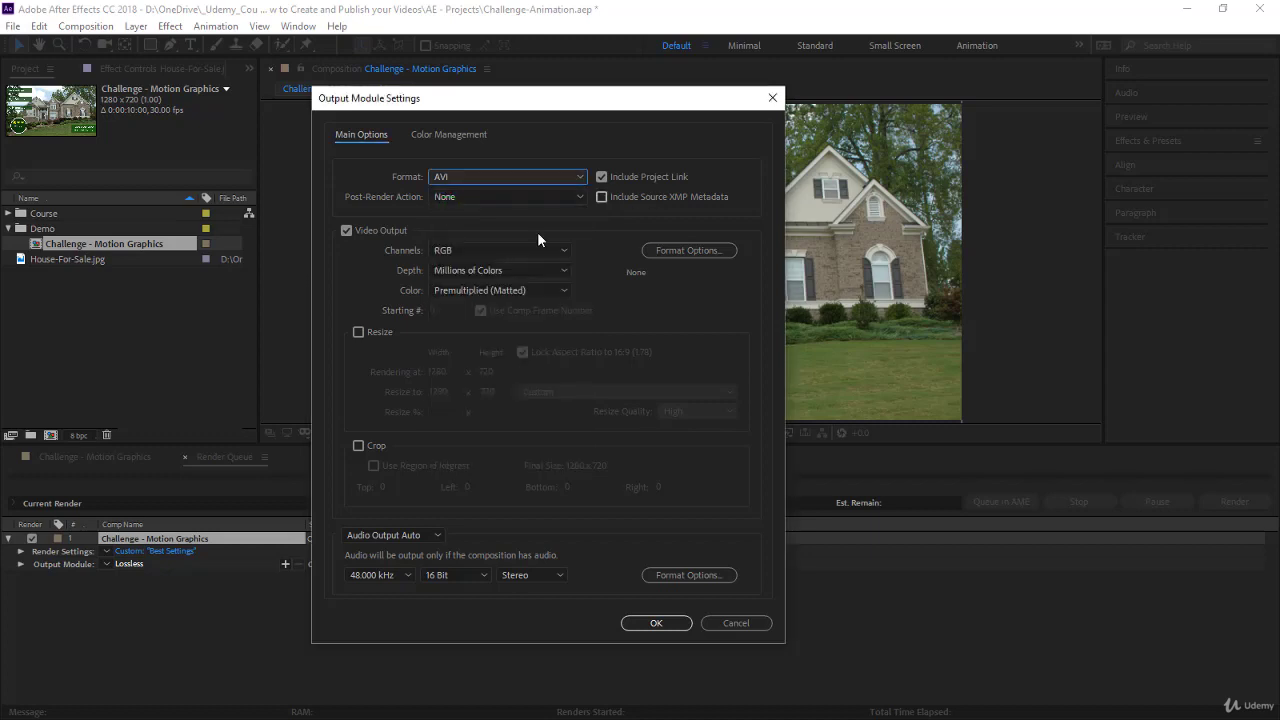
click(676, 250)
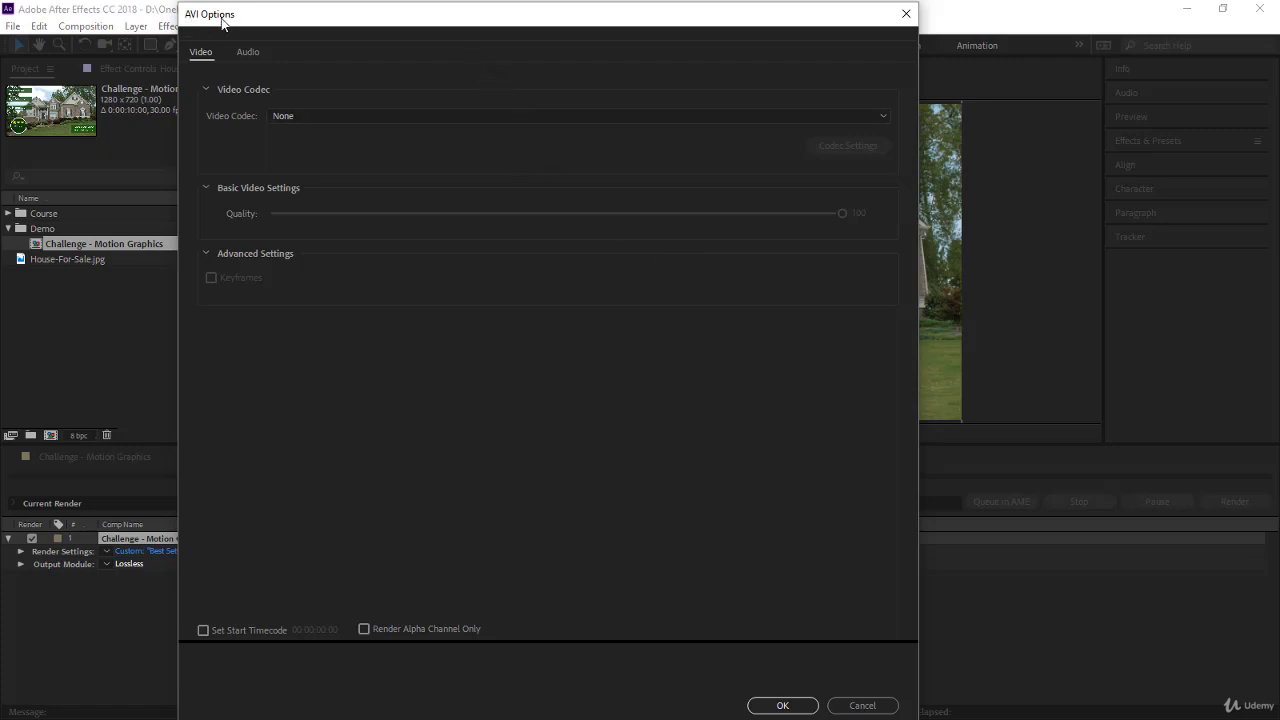
click(277, 114)
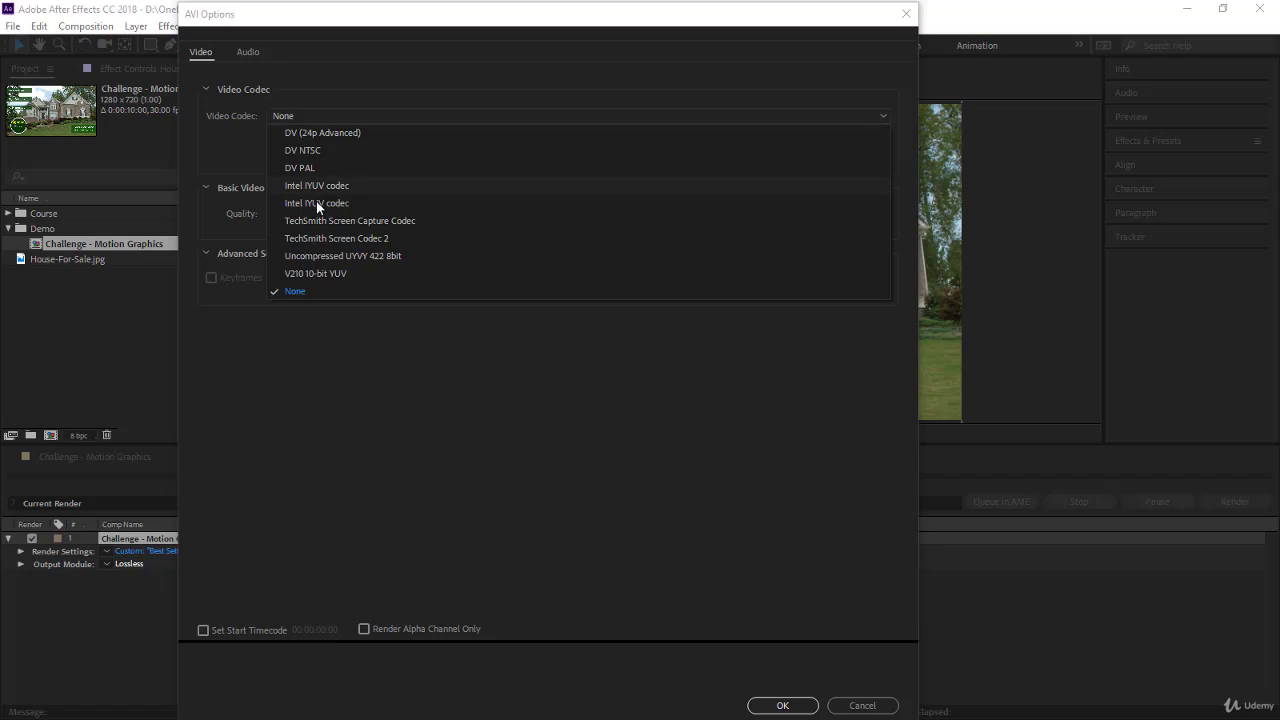
click(308, 293)
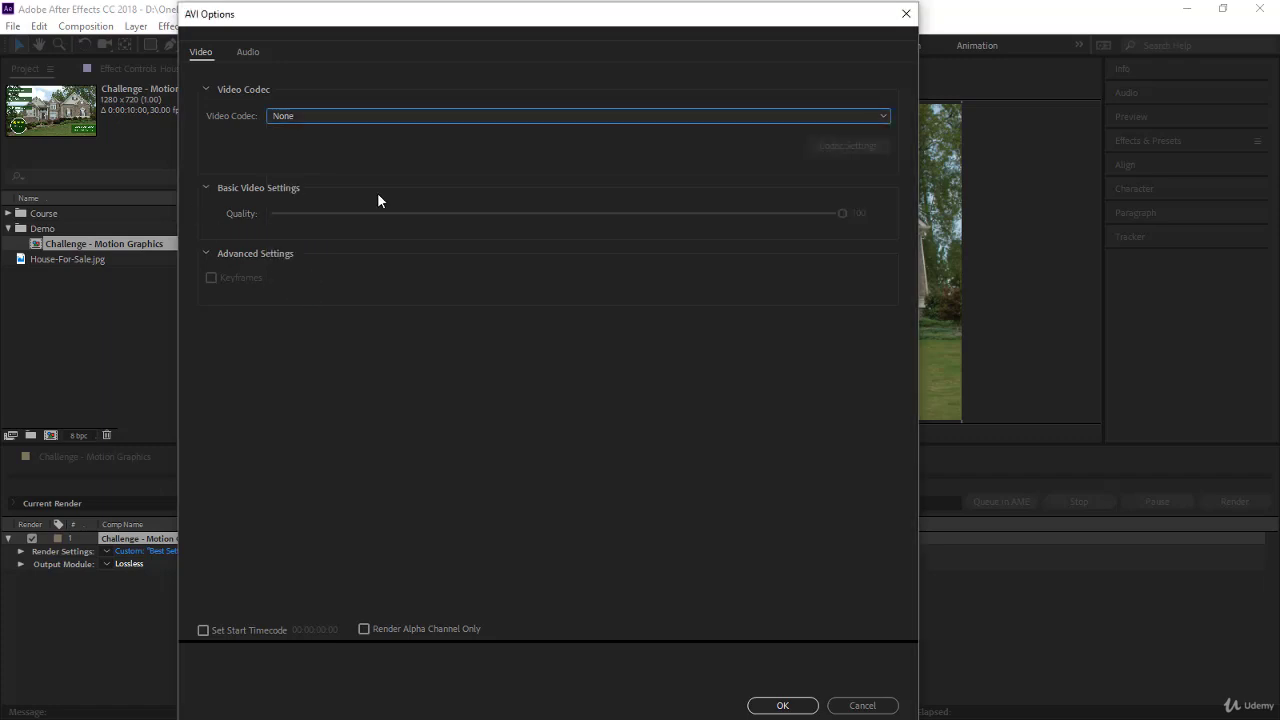
- Keep output Channels at RGB and change the output format from AVI to QuickTime
click(781, 705)
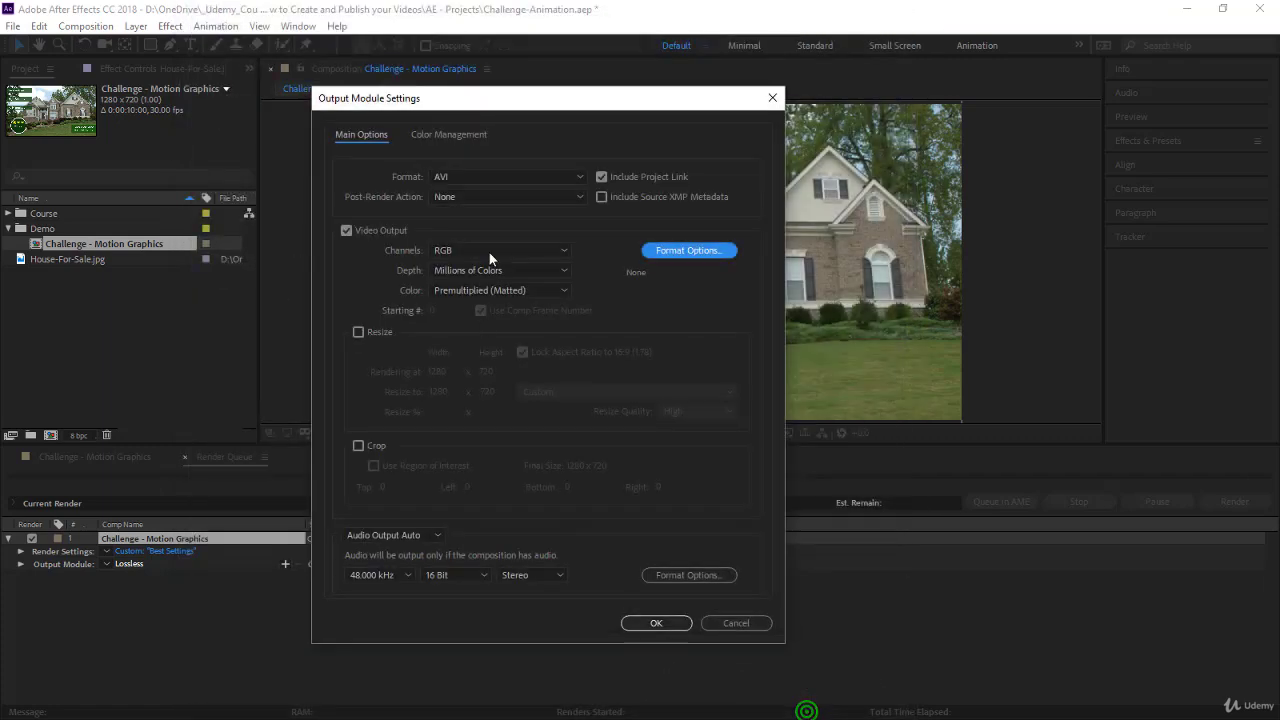
click(470, 250)
click(366, 251)
click(454, 250)
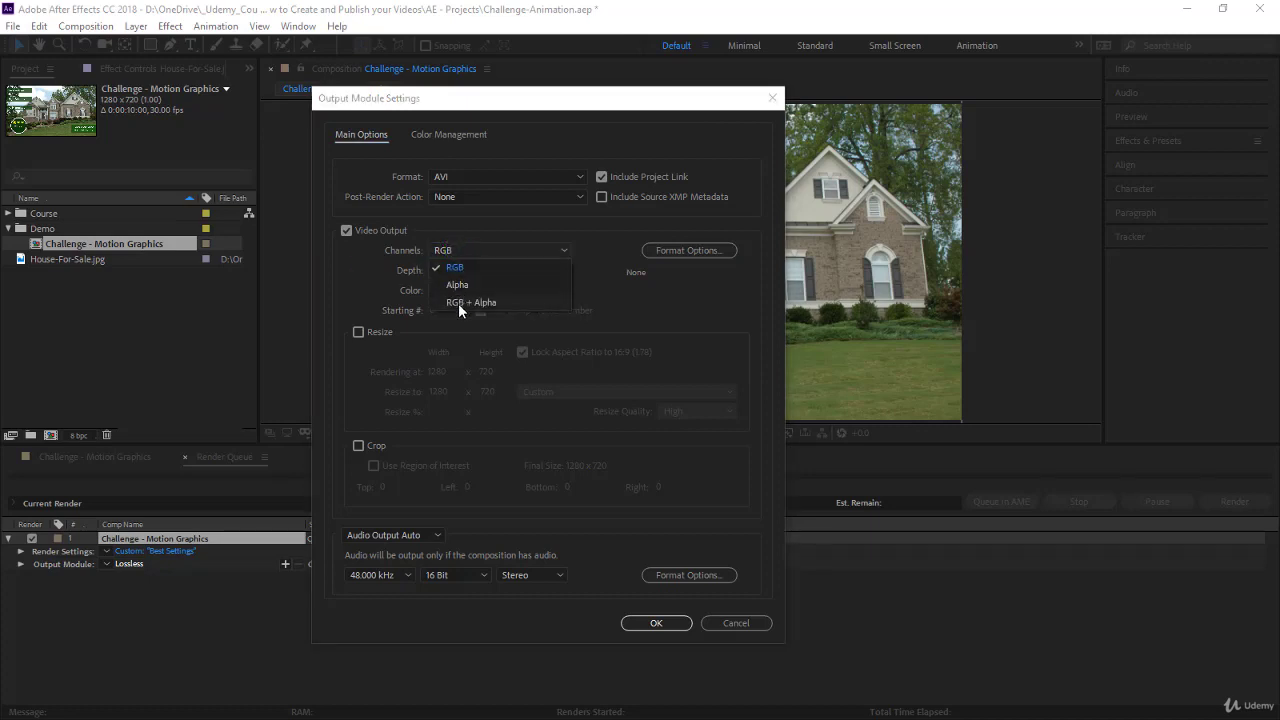
click(352, 287)
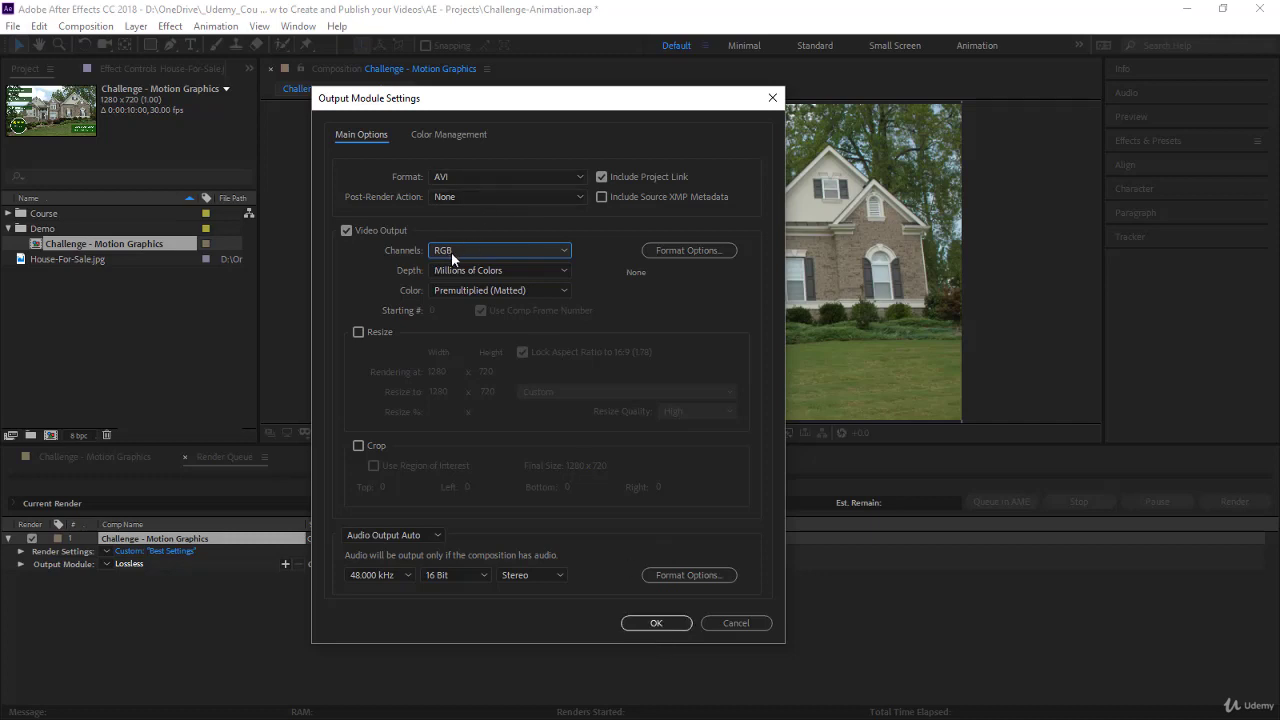
click(469, 176)
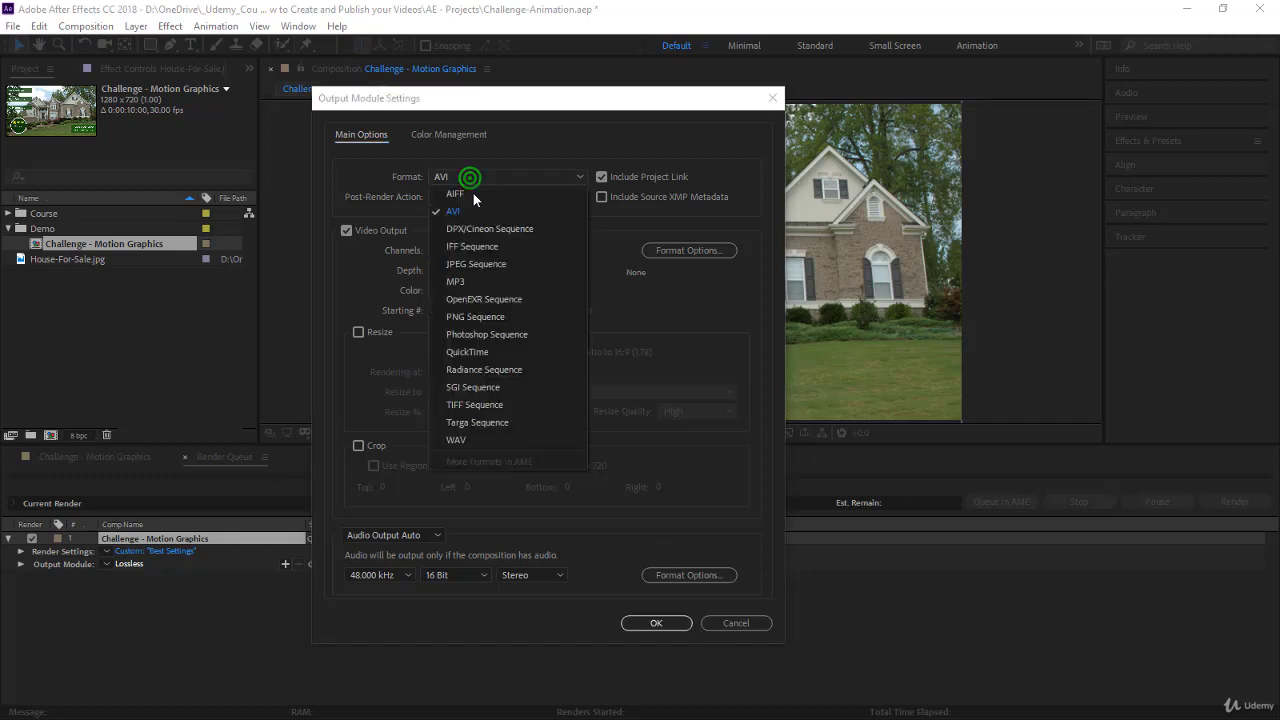
click(487, 349)
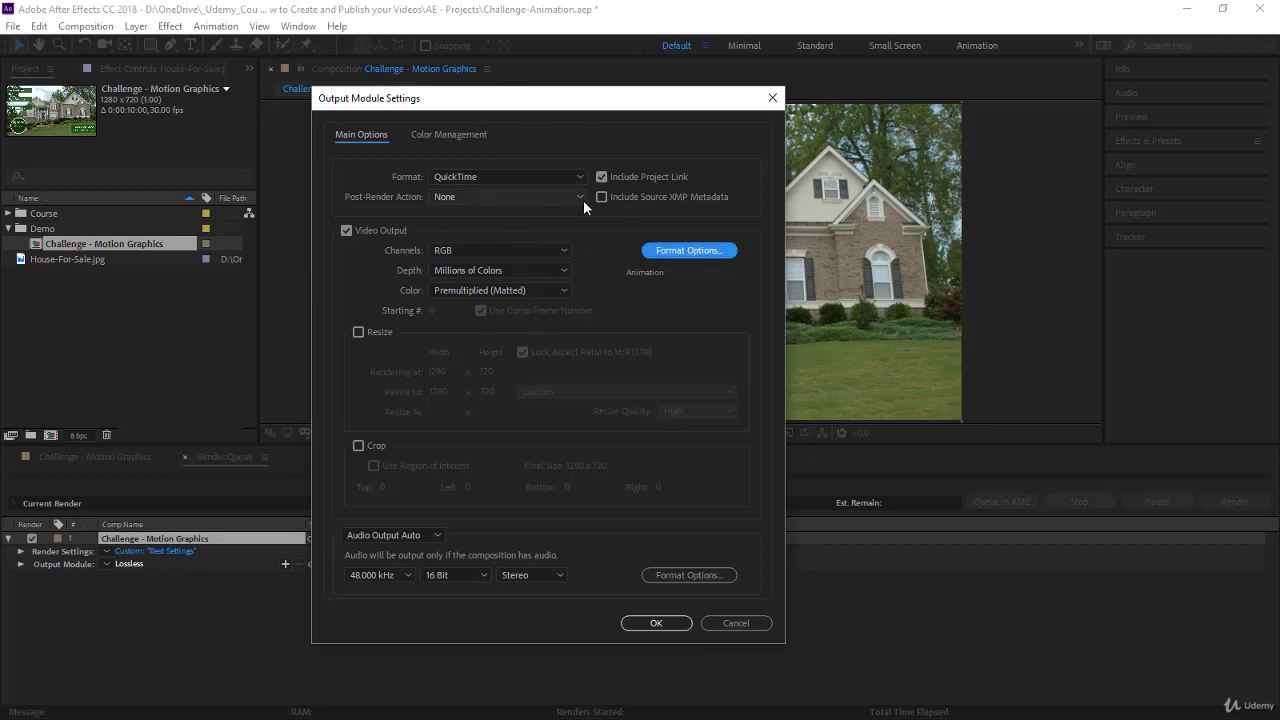
- Review the QuickTime video codecs and keep Animation selected
click(668, 251)
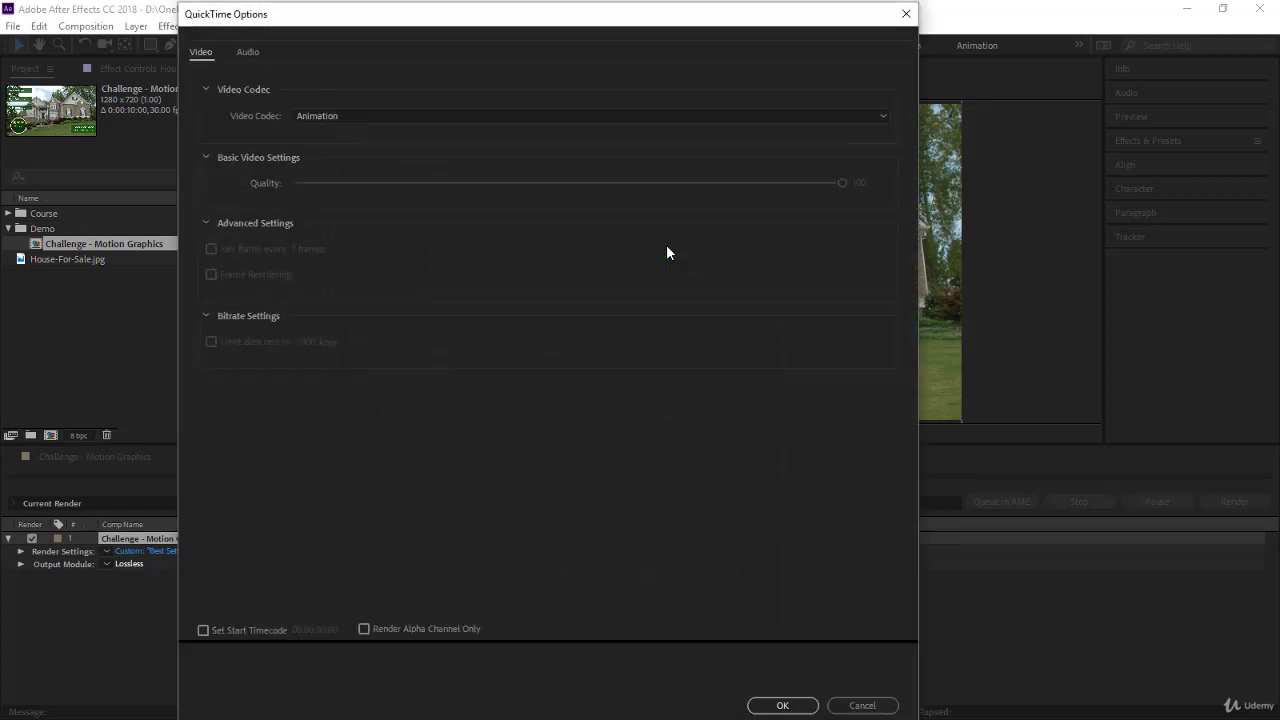
click(325, 117)
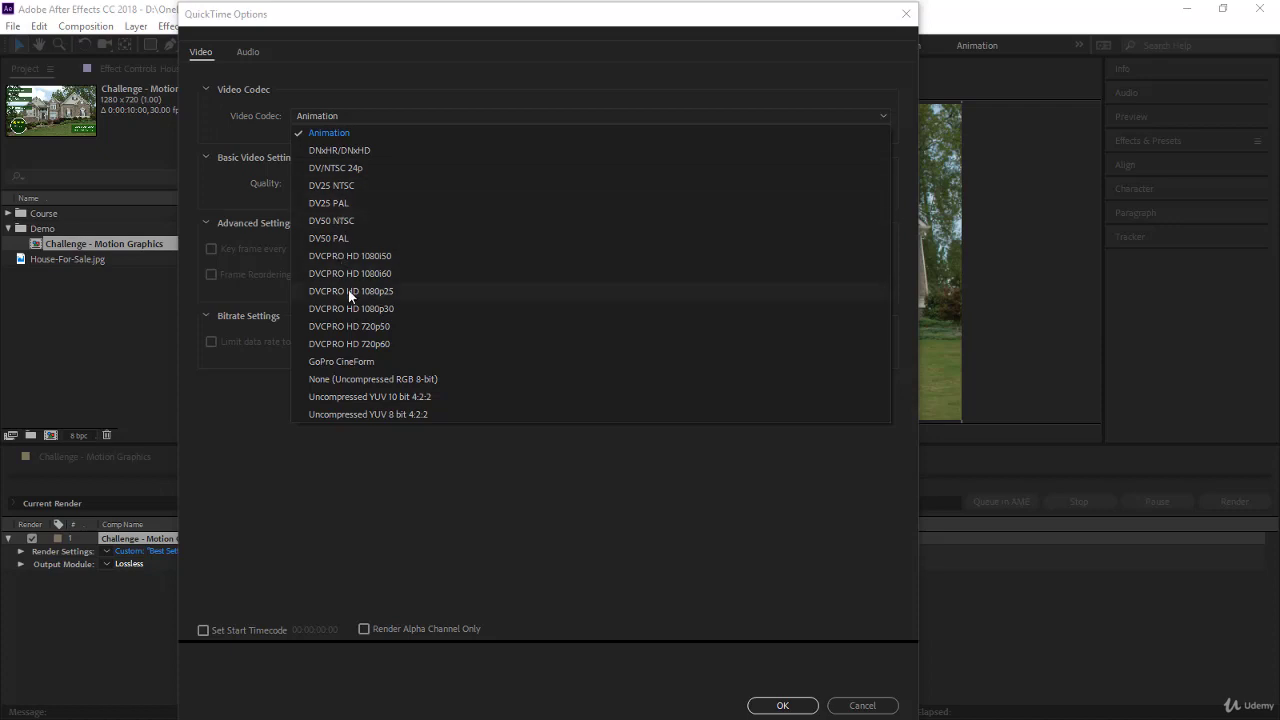
click(342, 134)
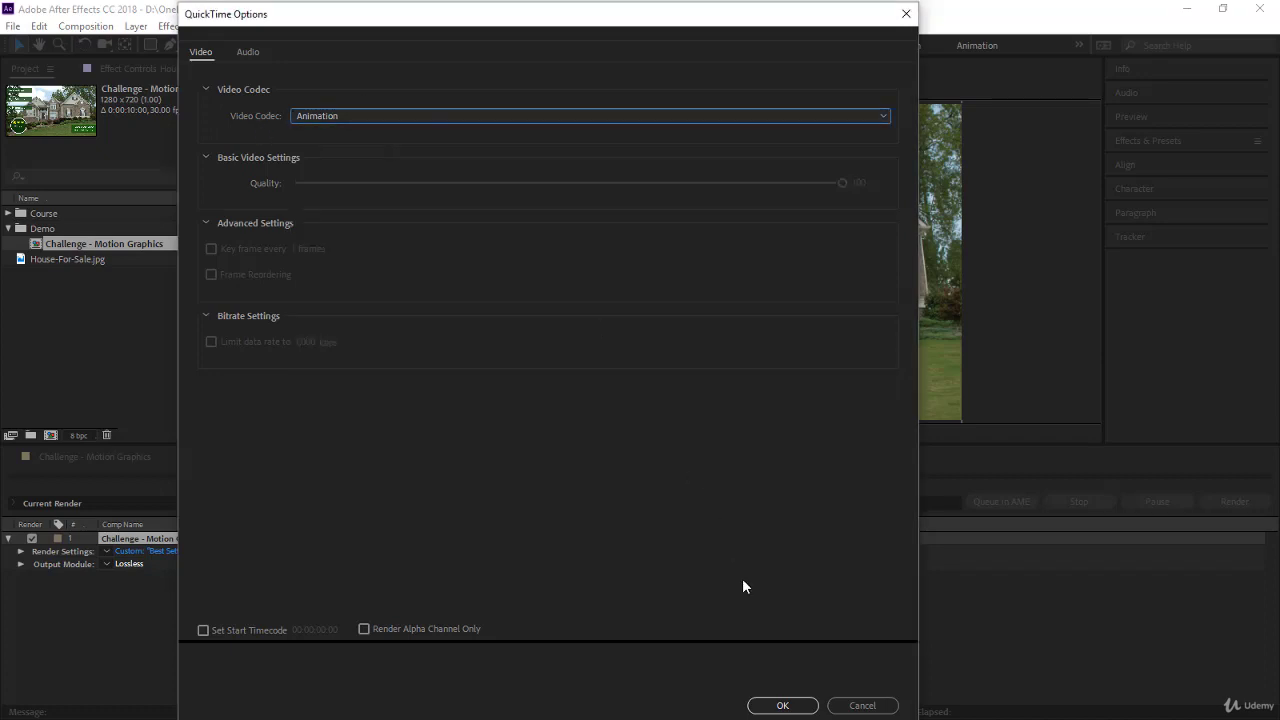
- Set the output format back to AVI and confirm the output module settings
click(790, 705)
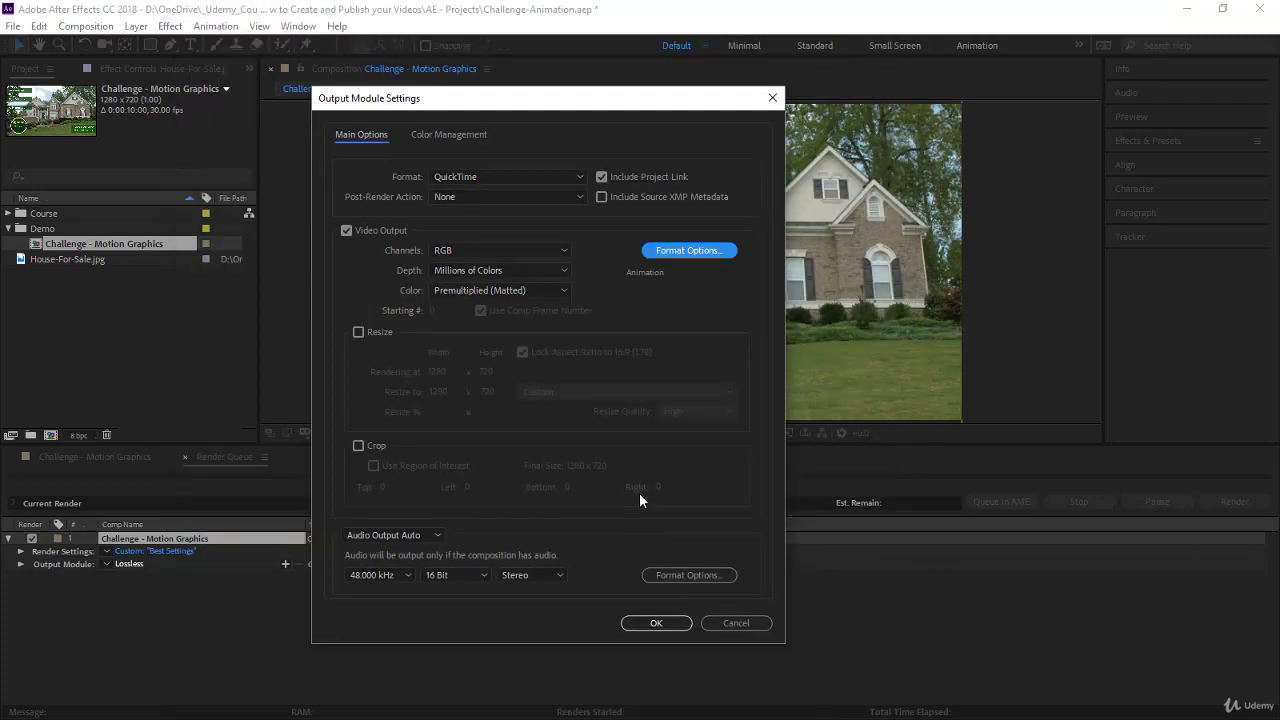
click(466, 176)
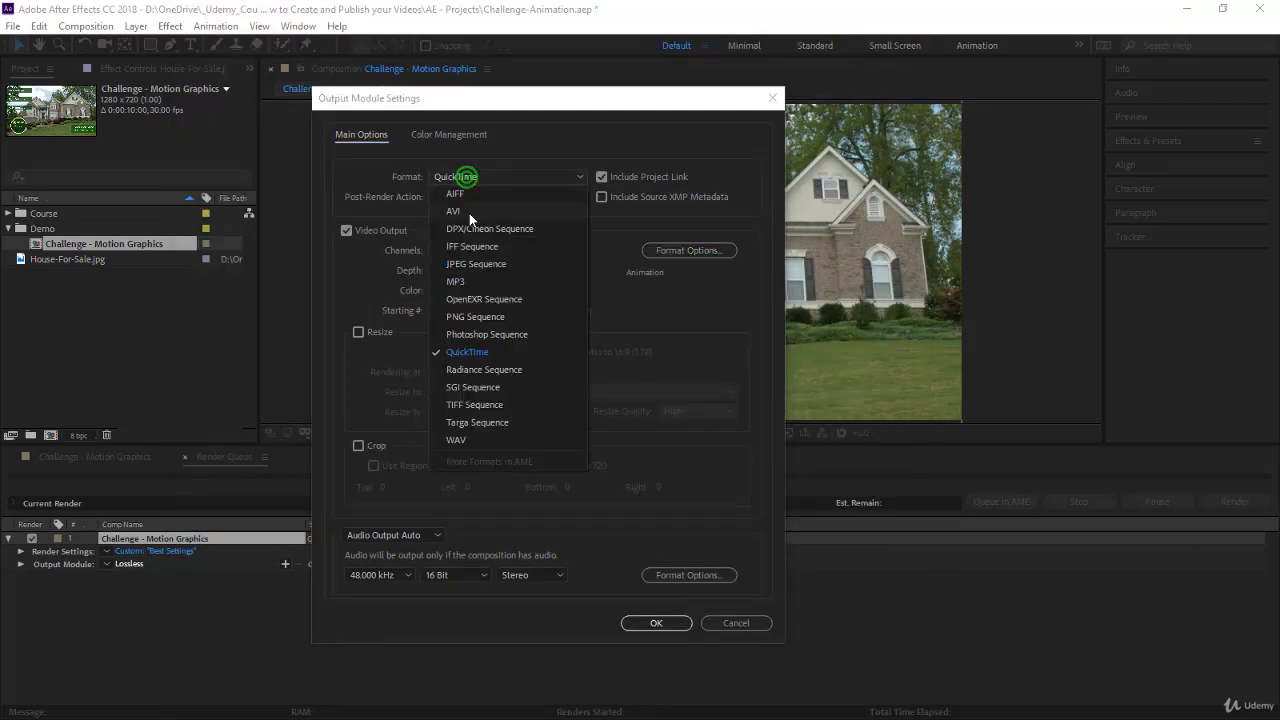
click(455, 211)
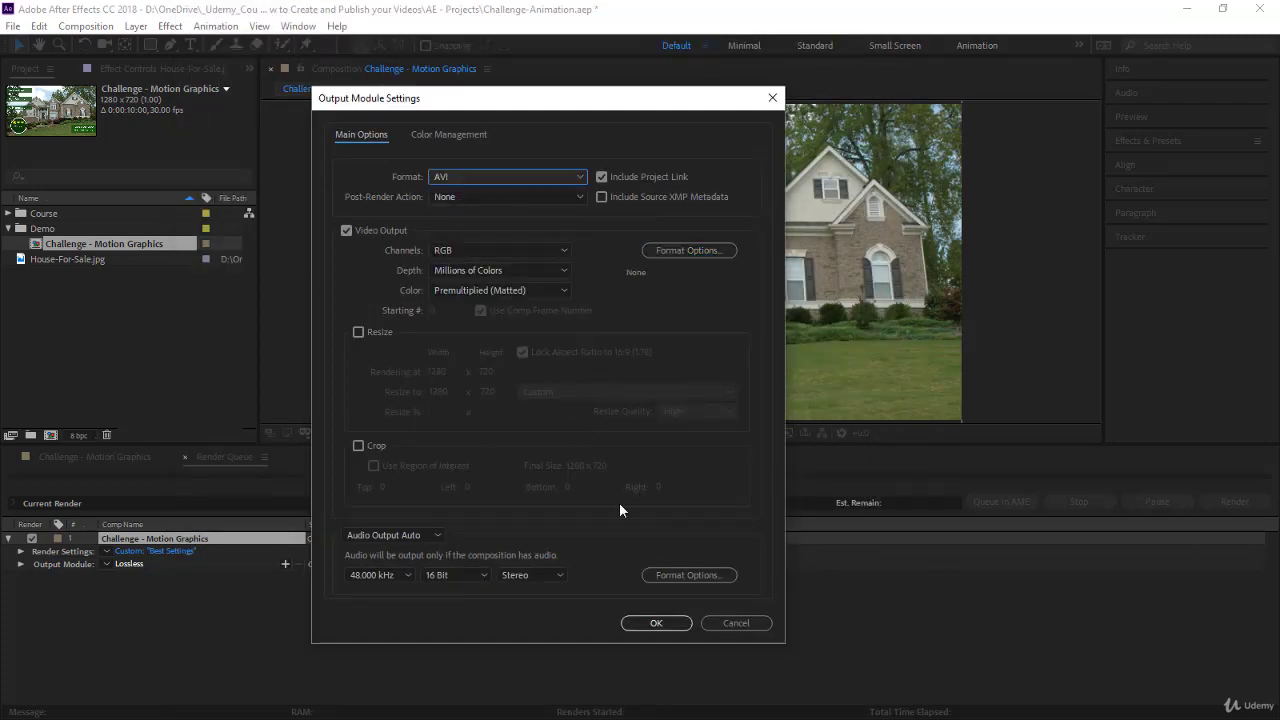
click(658, 623)
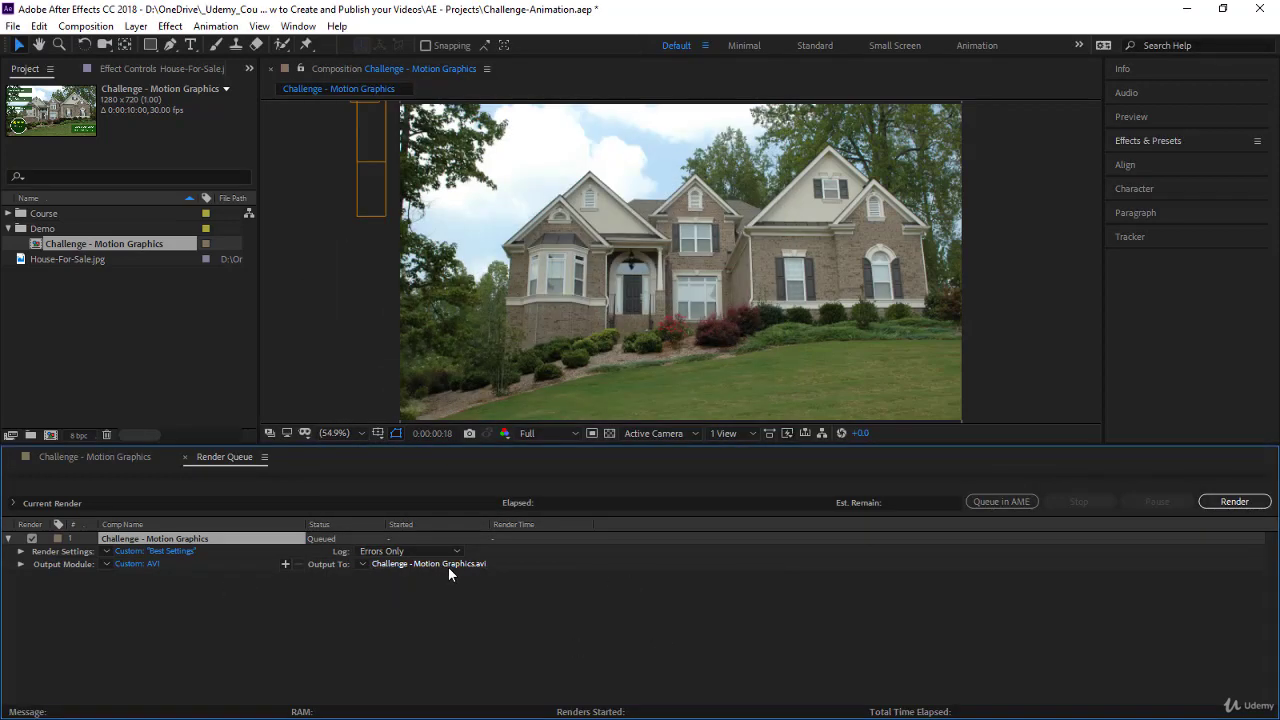
- Save the output as Challenge - Motion Graphics.avi and start the render
click(386, 566)
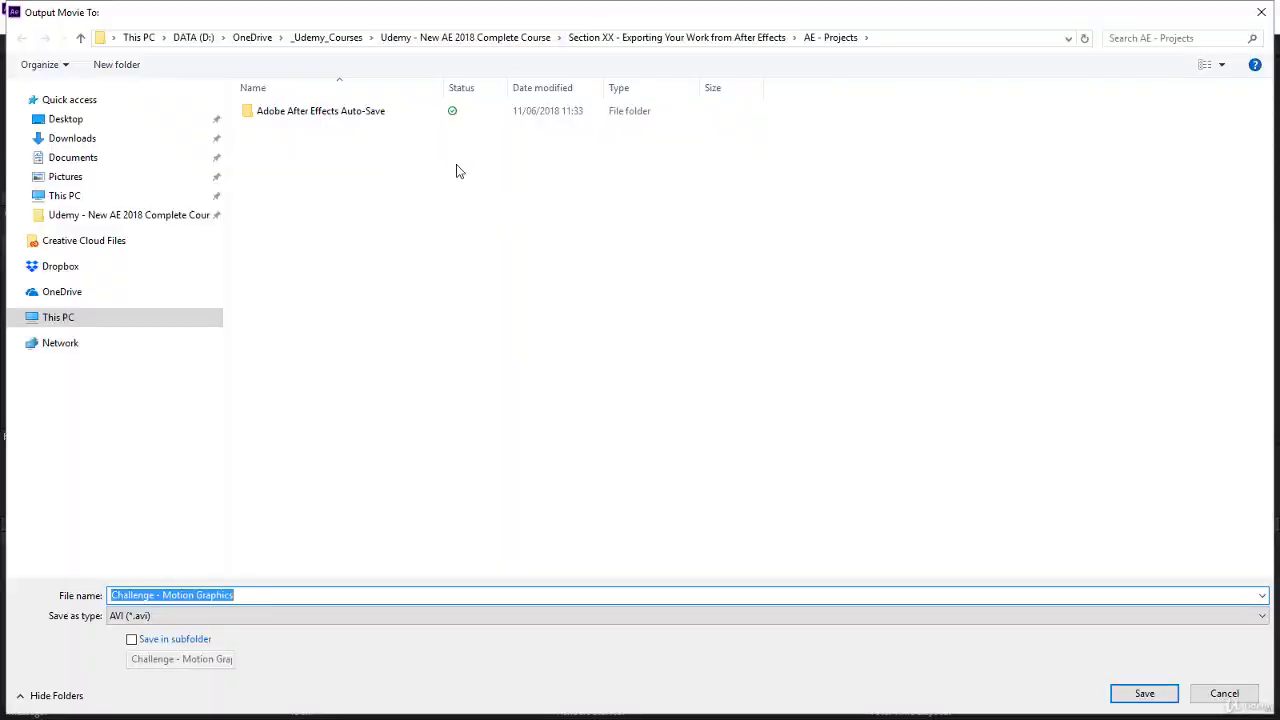
click(1150, 692)
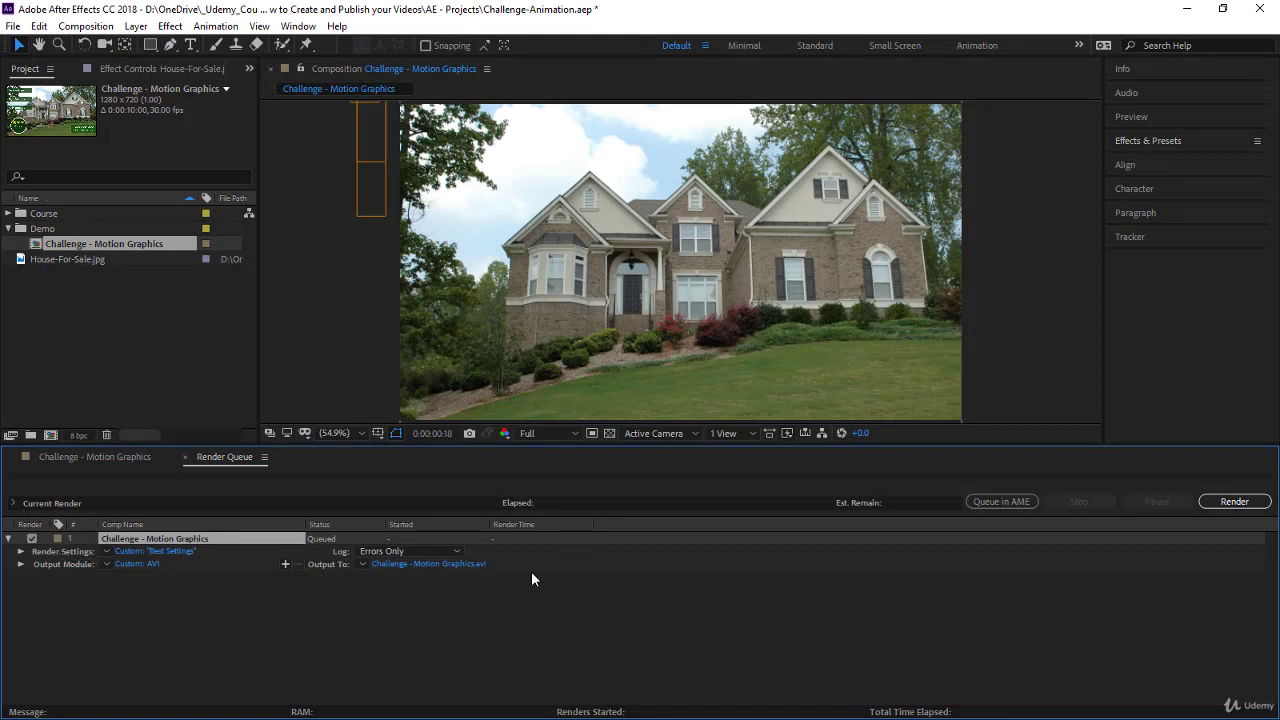
click(1234, 501)
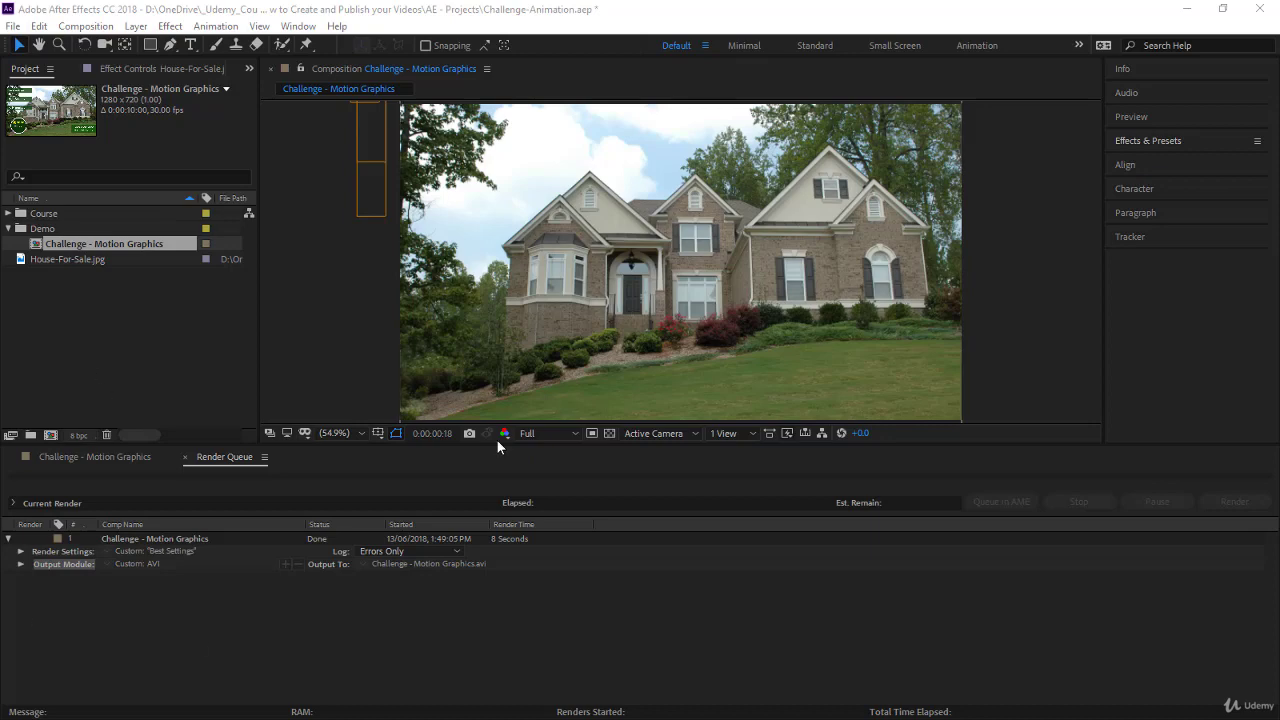
- Switch to the AE - Projects folder and select Challenge - Motion Graphics.avi
key(alt+Tab)
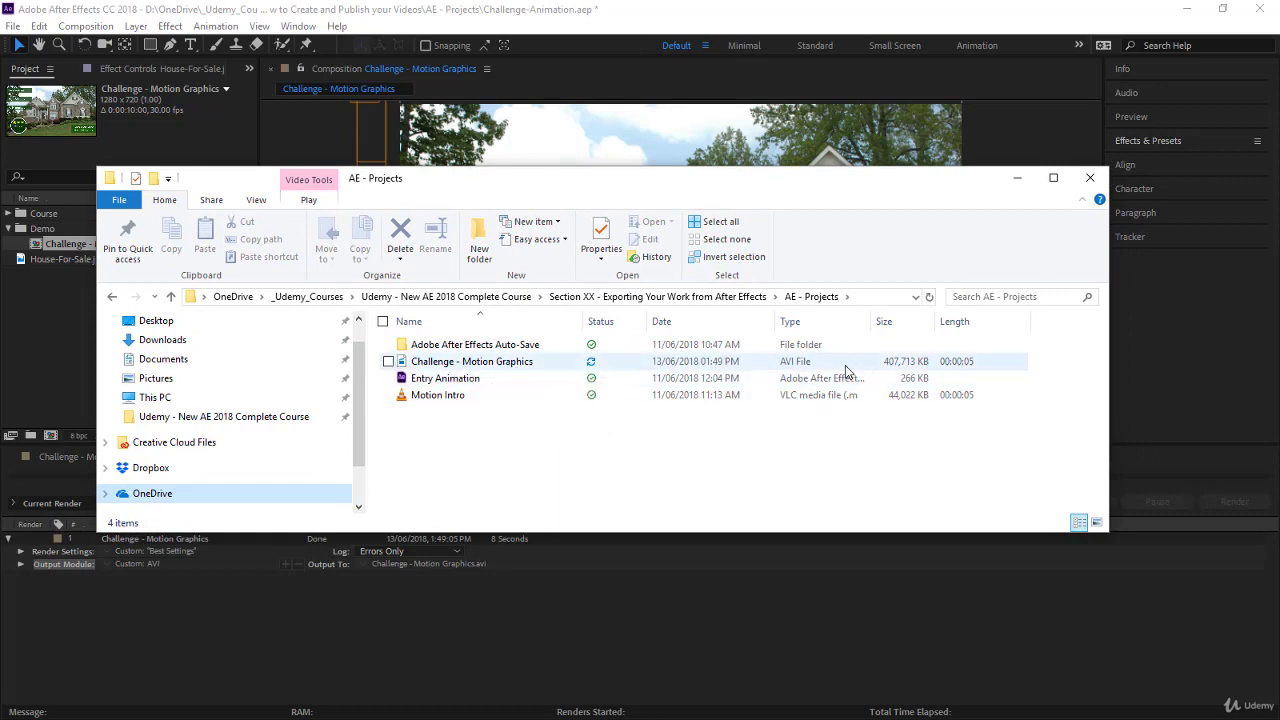
click(514, 364)
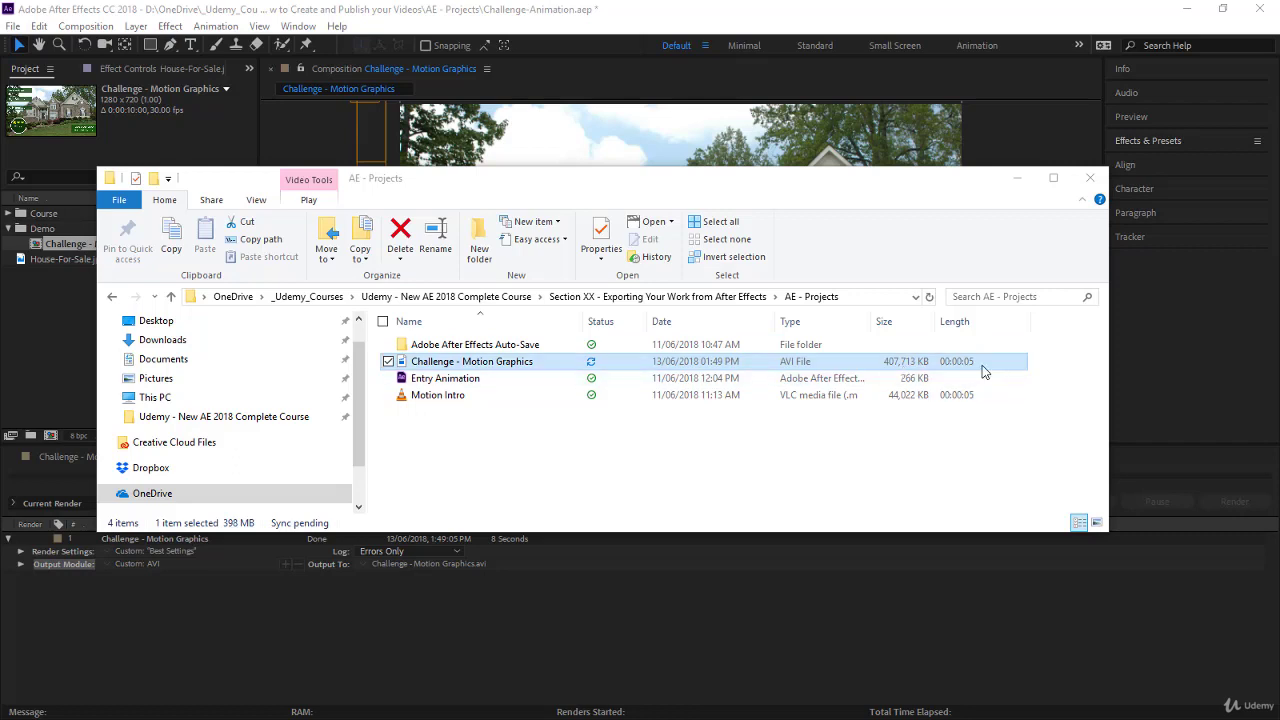
- Play Challenge - Motion Graphics.avi in Films & TV to check the animation
click(463, 362)
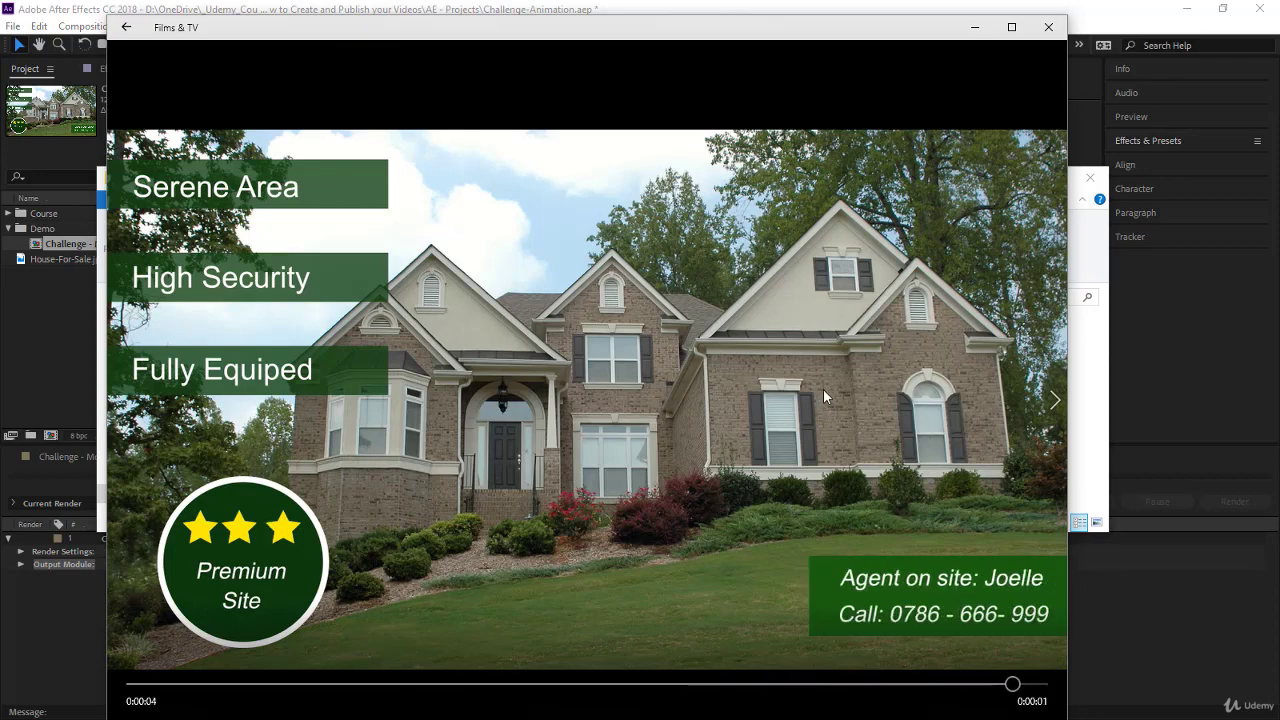
- Close the Films & TV player and open After Effects' Composition menu
click(1048, 27)
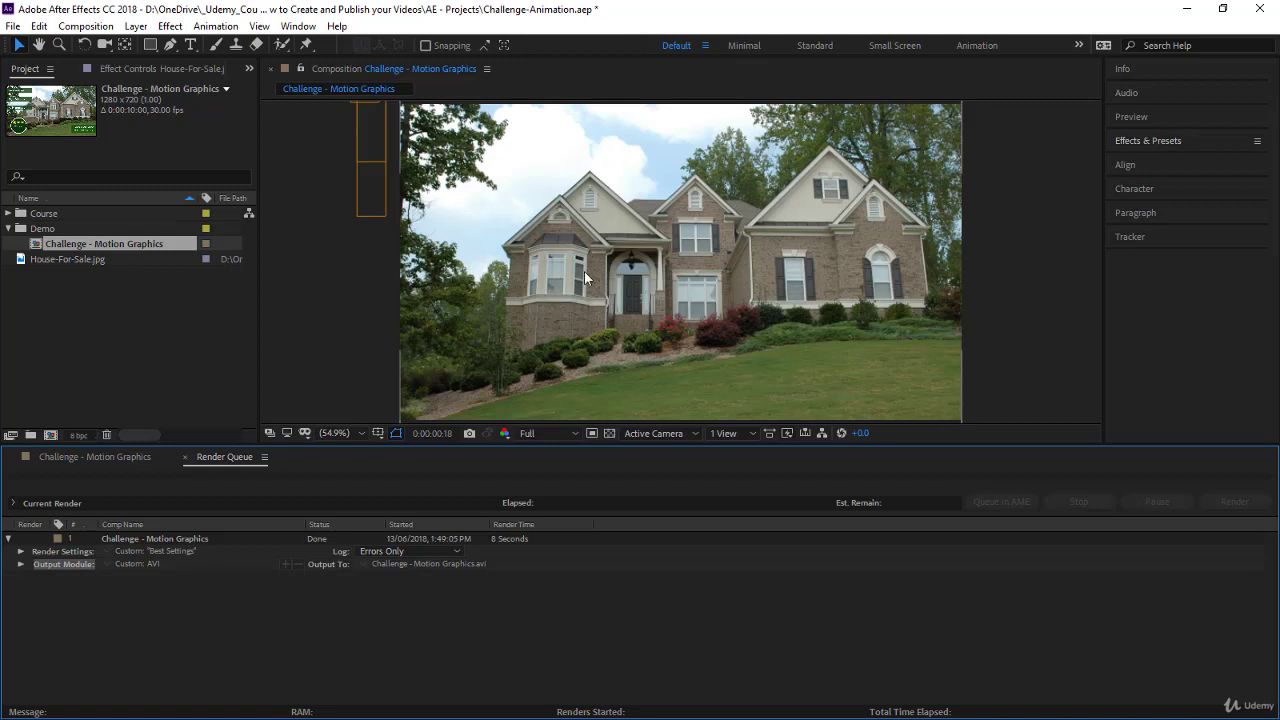
click(97, 27)
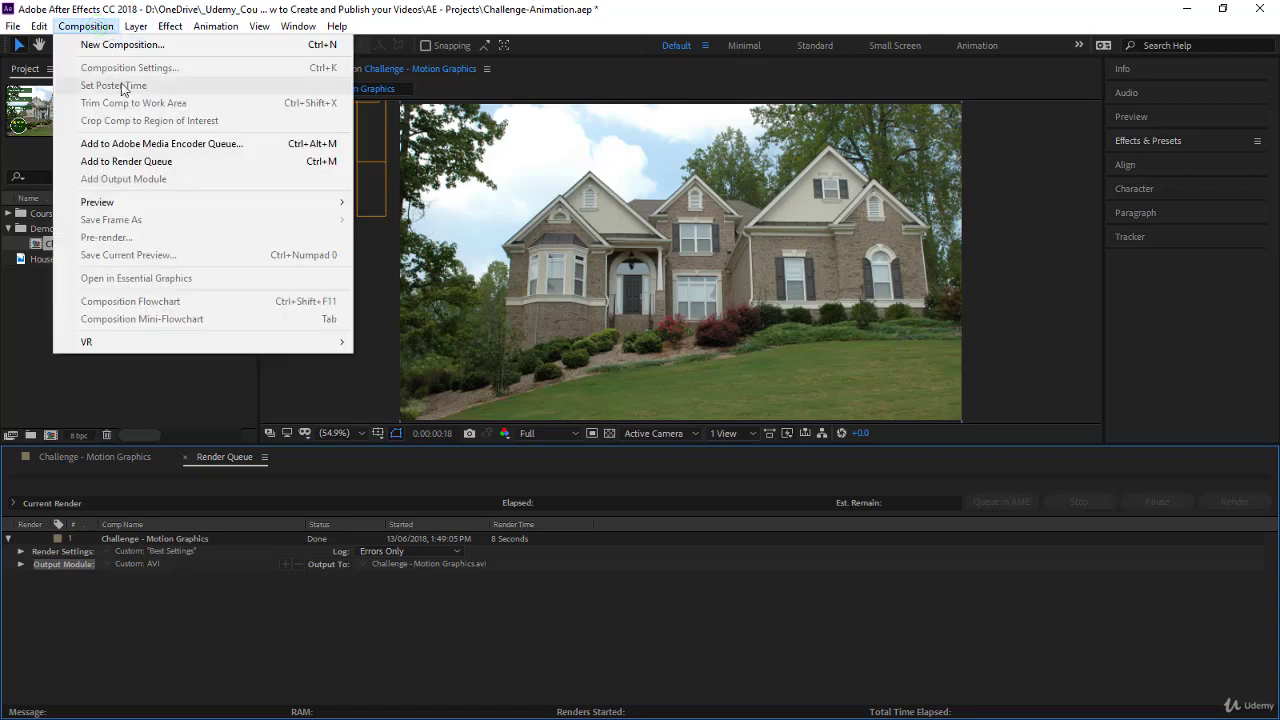